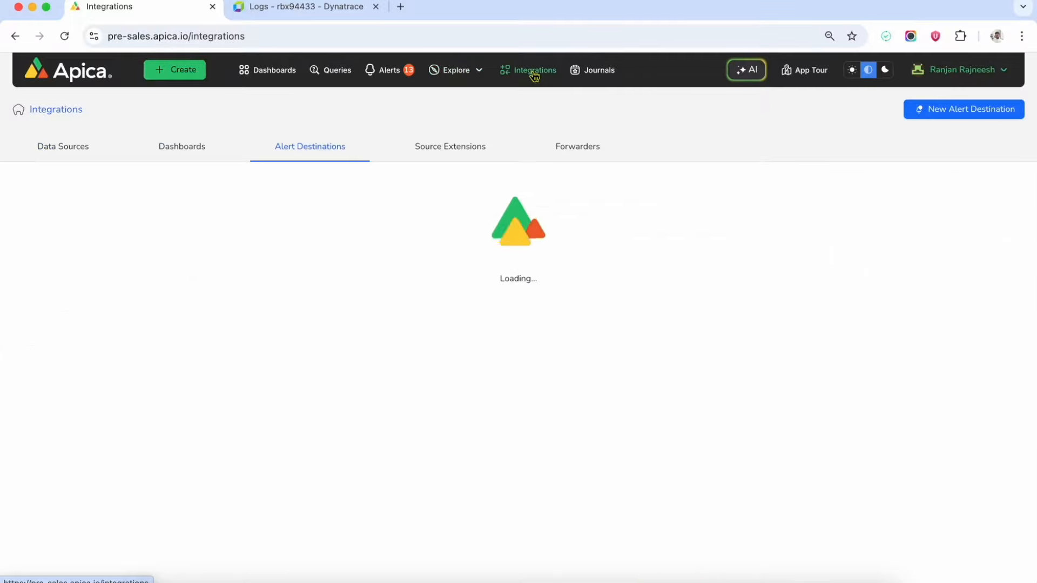
Open the Forwarders list and begin adding a new forwarder.
click(579, 149)
click(66, 222)
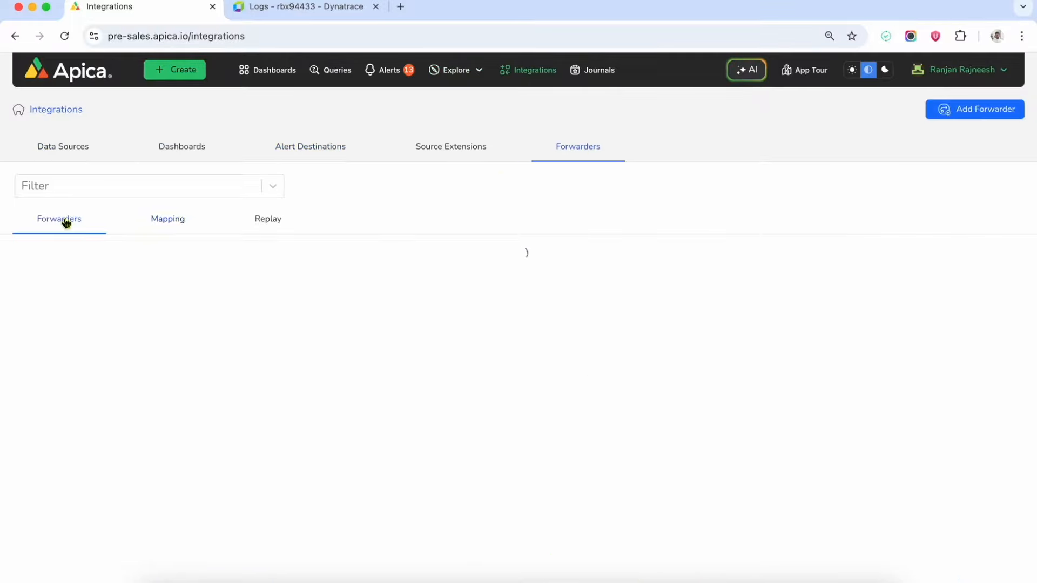
click(960, 115)
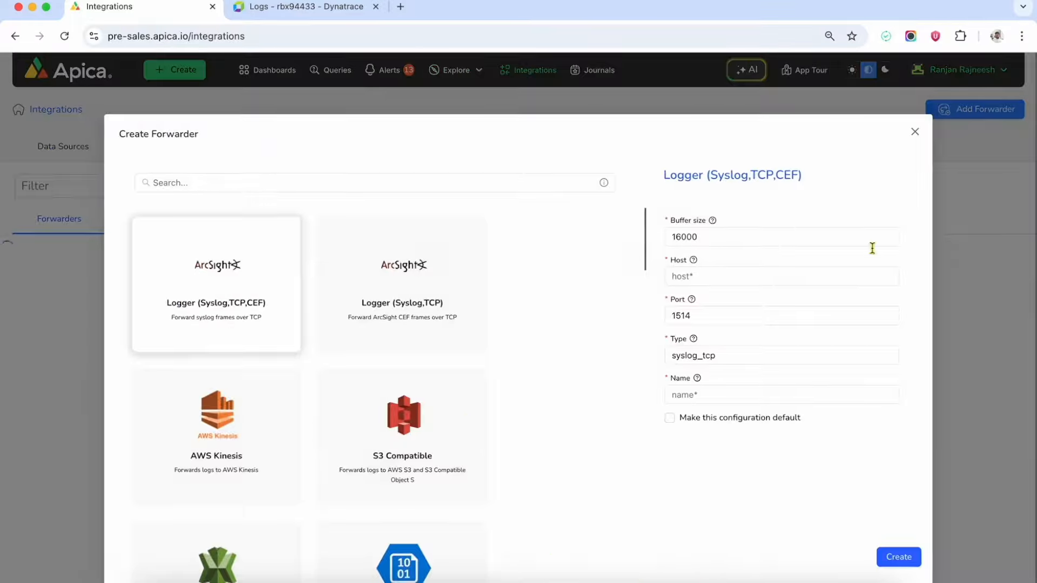
Choose Dynatrace HTTP Event Collector as the forwarder type, review API key and Host, and submit.
scroll(281, 434, down, 10)
click(231, 331)
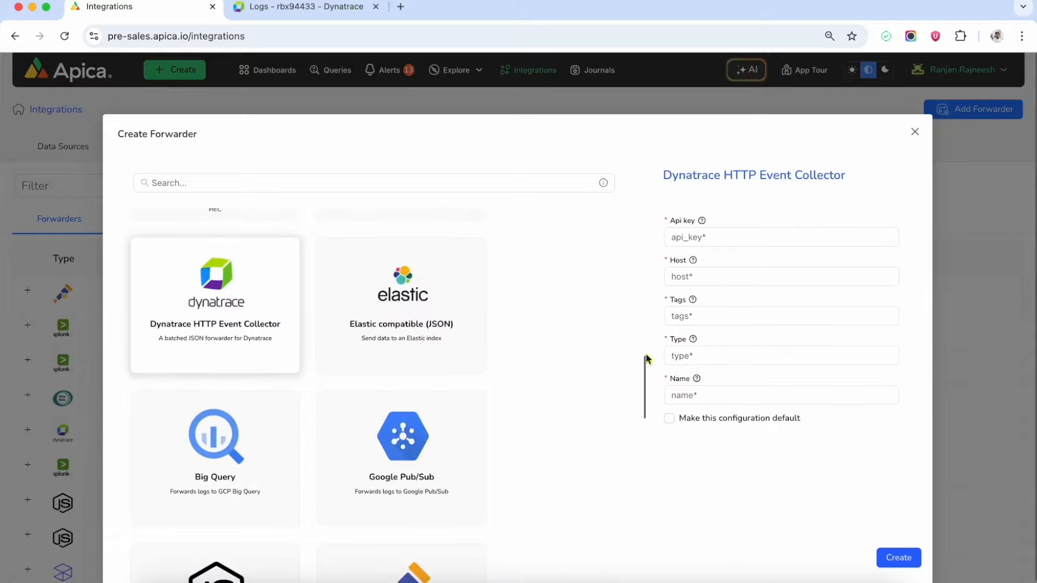
click(764, 238)
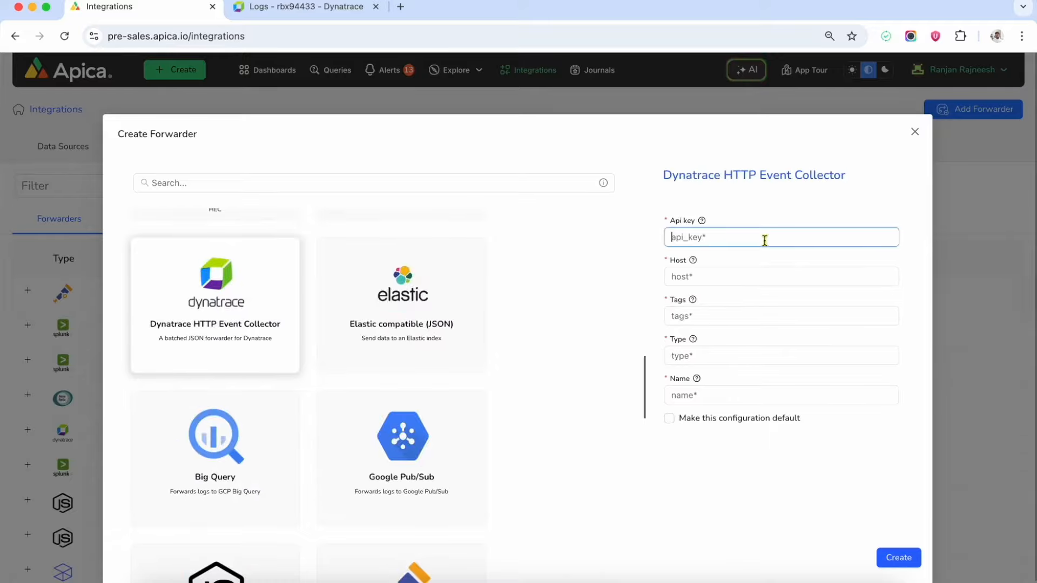
click(766, 278)
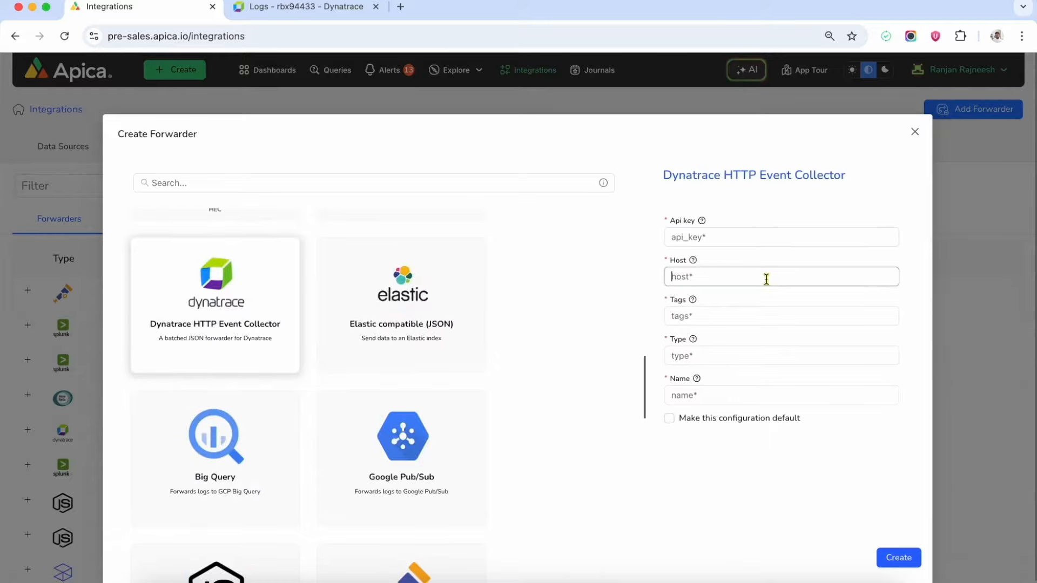
click(898, 557)
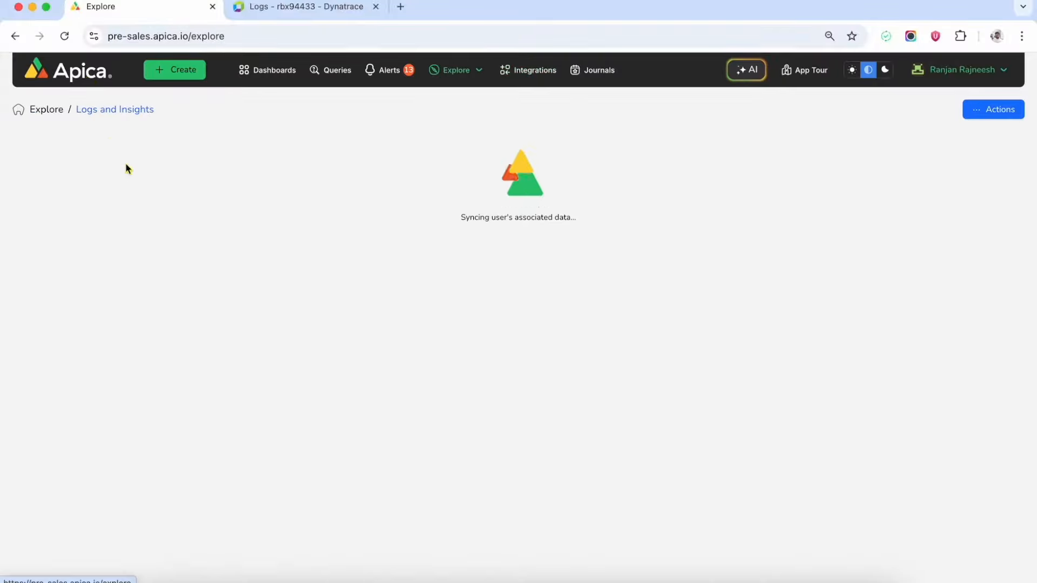
Filter Explore's sources to open-weather and open the weather-logs log search.
scroll(325, 481, down, 5)
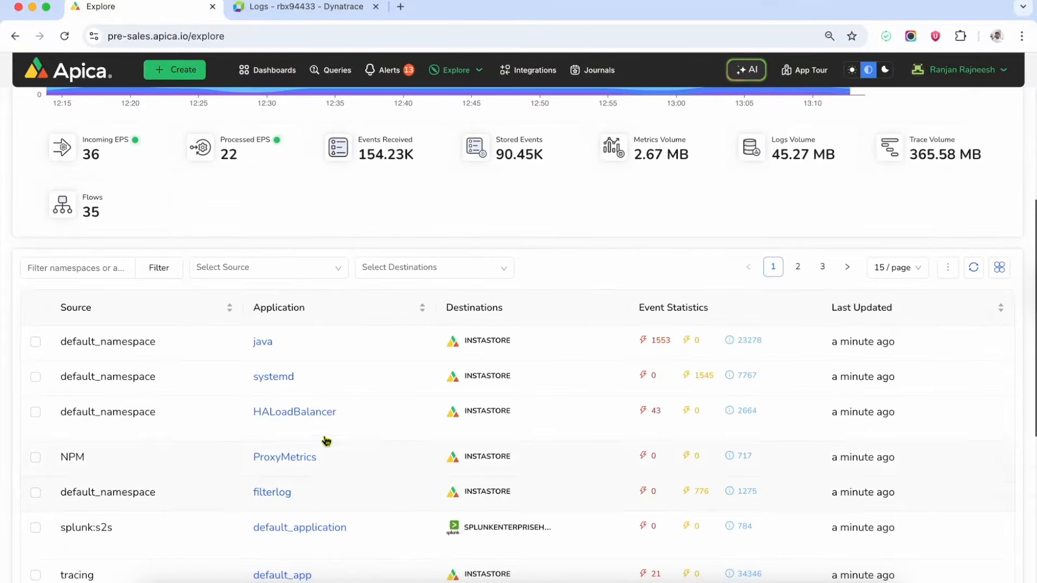
click(269, 268)
scroll(281, 378, down, 3)
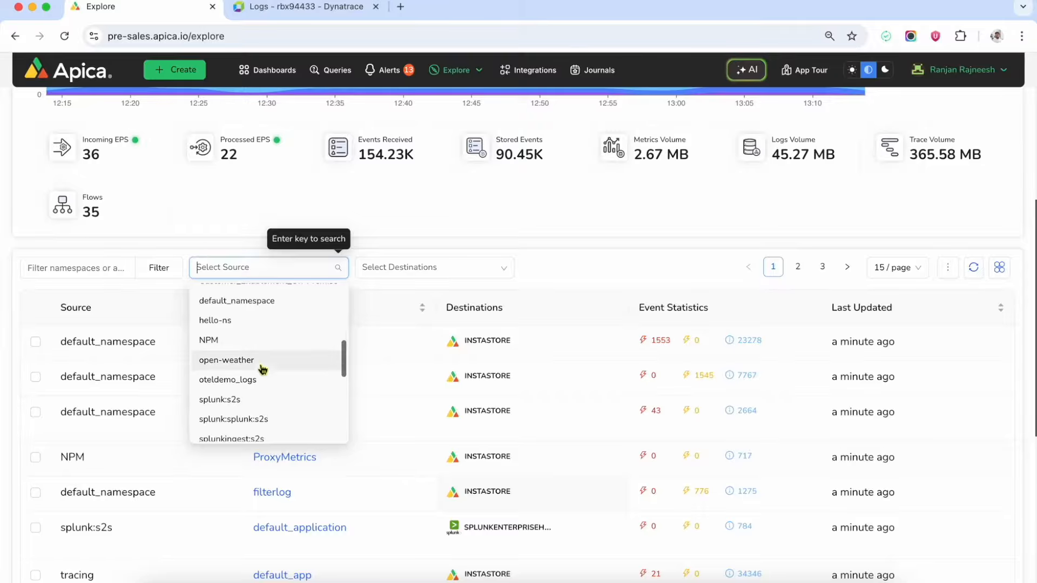
click(262, 367)
scroll(301, 402, up, 5)
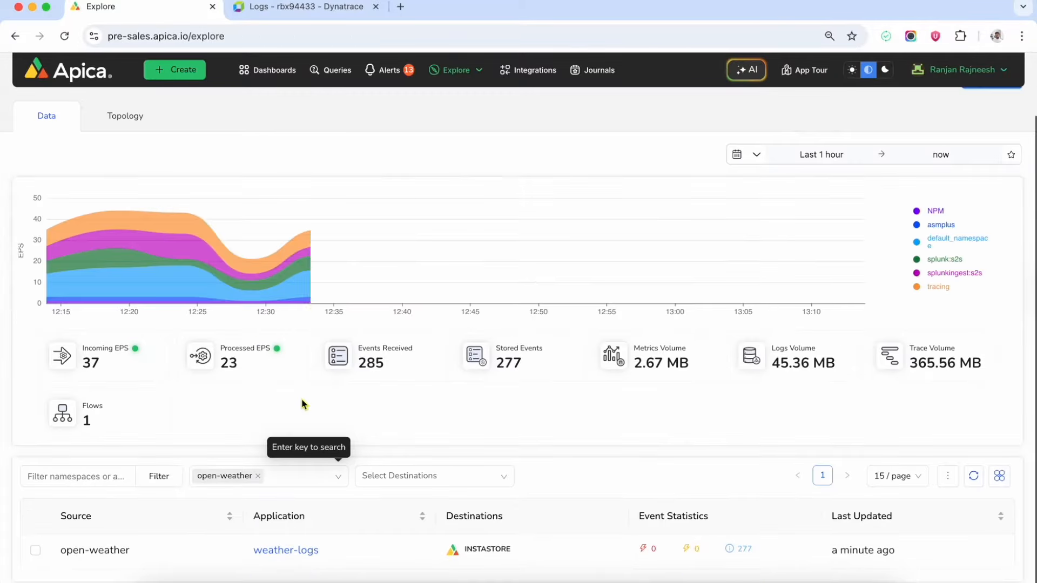
click(300, 554)
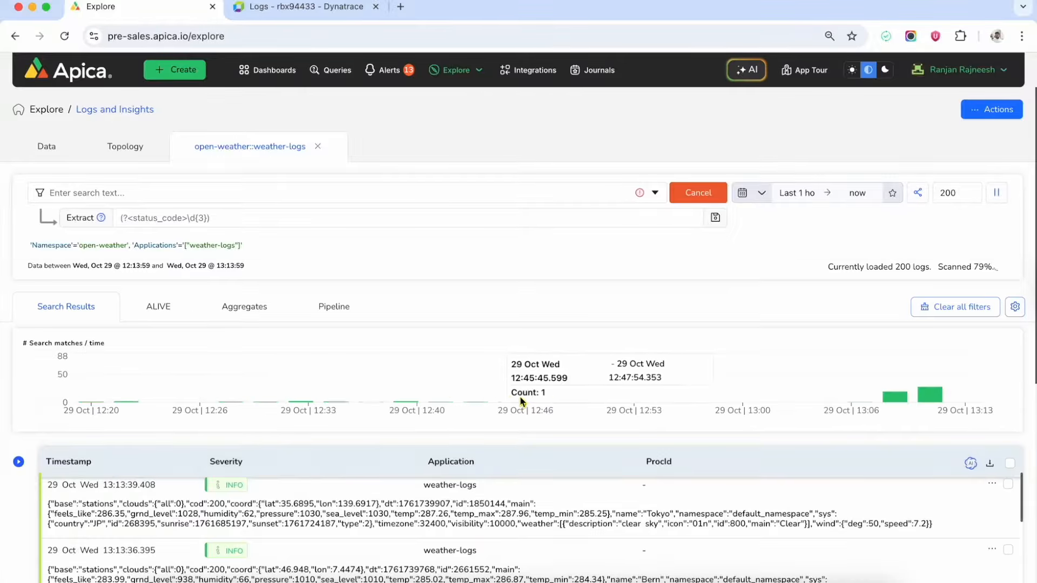
Inspect a weather log's full details, including the 13:13:40.442 entry, then close the panel.
scroll(523, 402, down, 5)
click(405, 287)
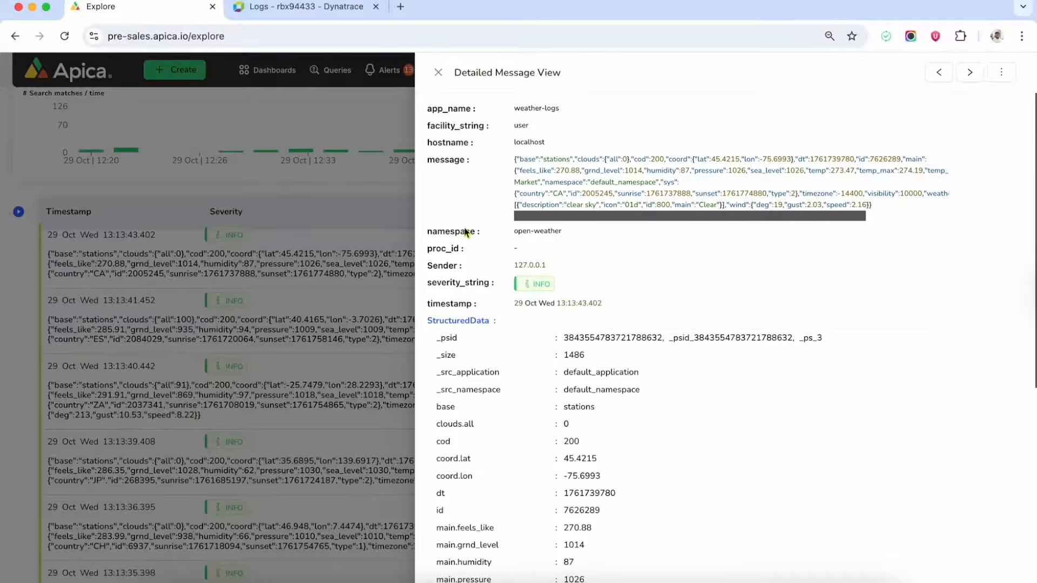
scroll(634, 375, down, 1)
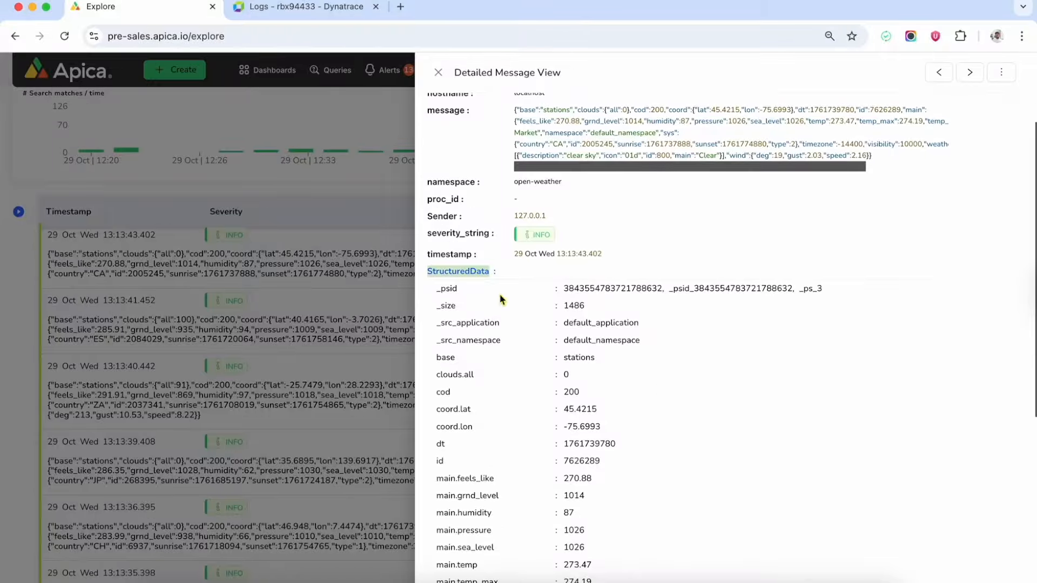
scroll(657, 385, down, 6)
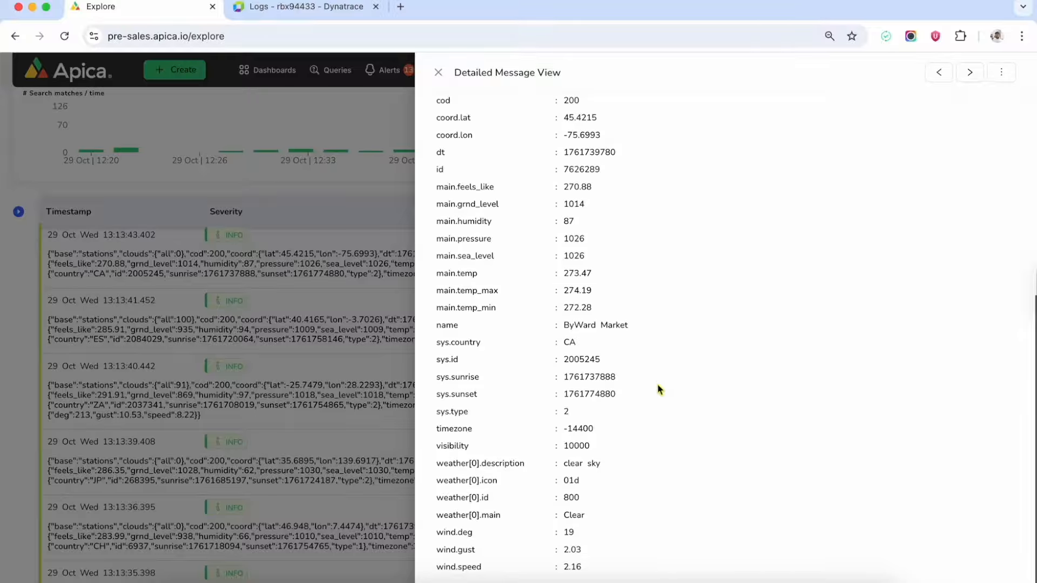
click(354, 370)
click(354, 370)
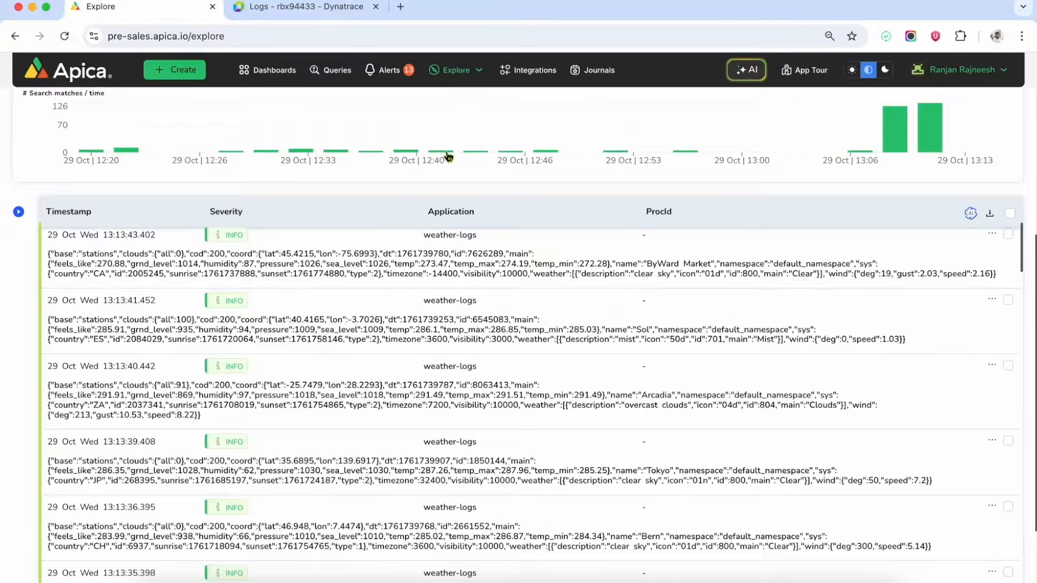
Open the rule configuration for the Weather_pipe pipeline from the Pipelines page.
mouse_move(473, 71)
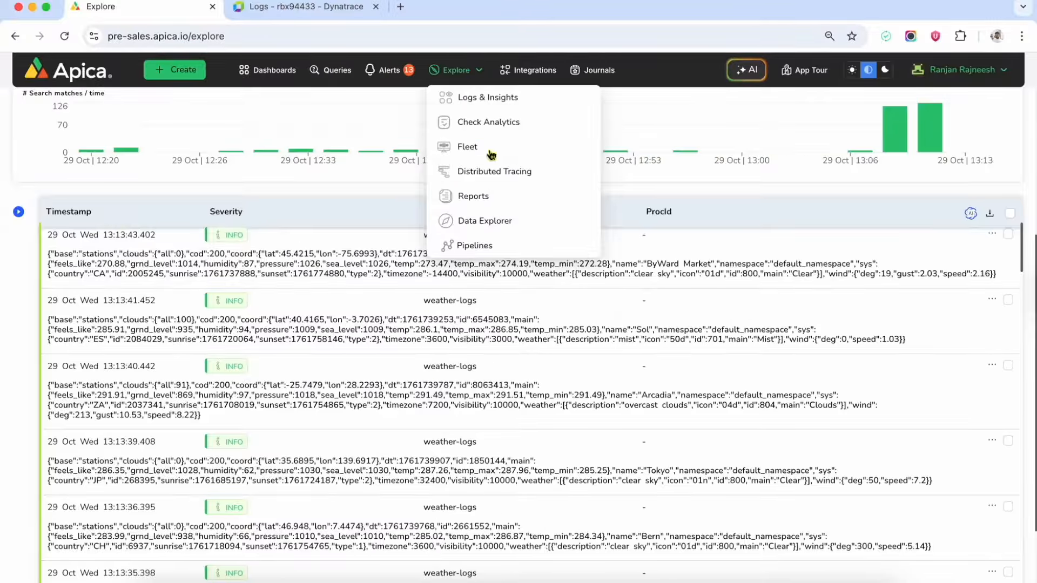
click(481, 244)
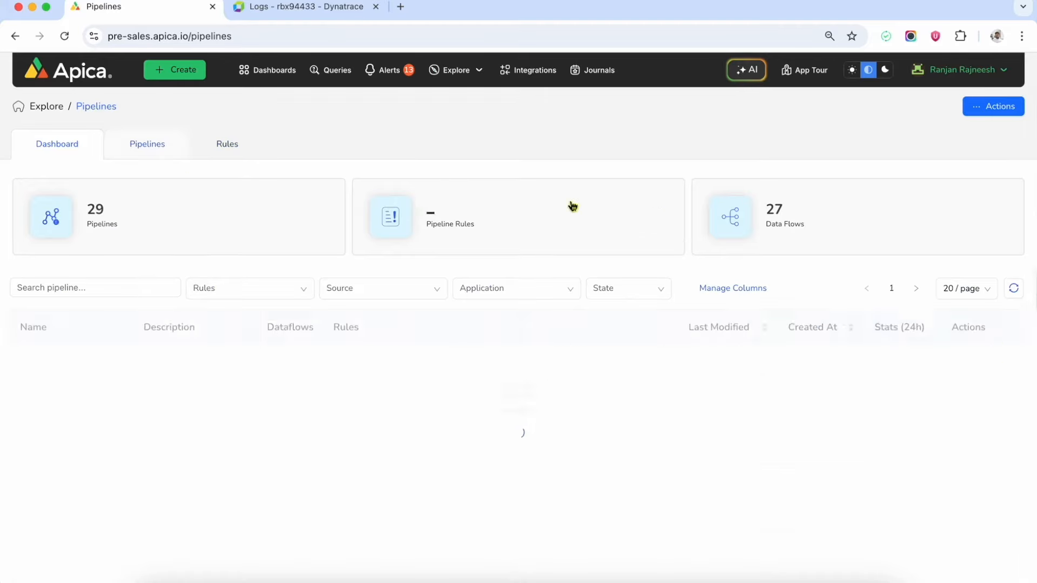
click(965, 376)
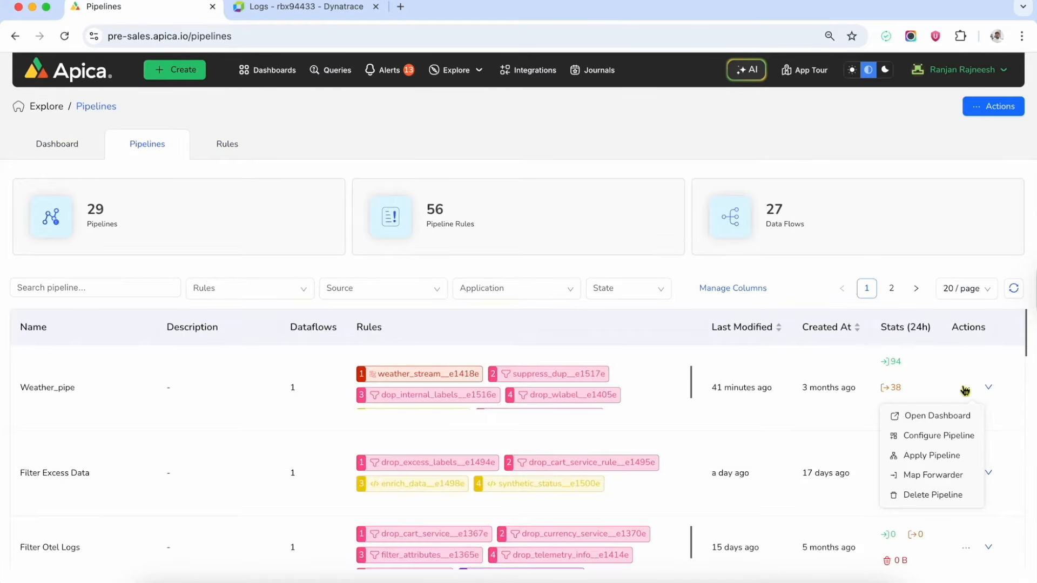
click(938, 436)
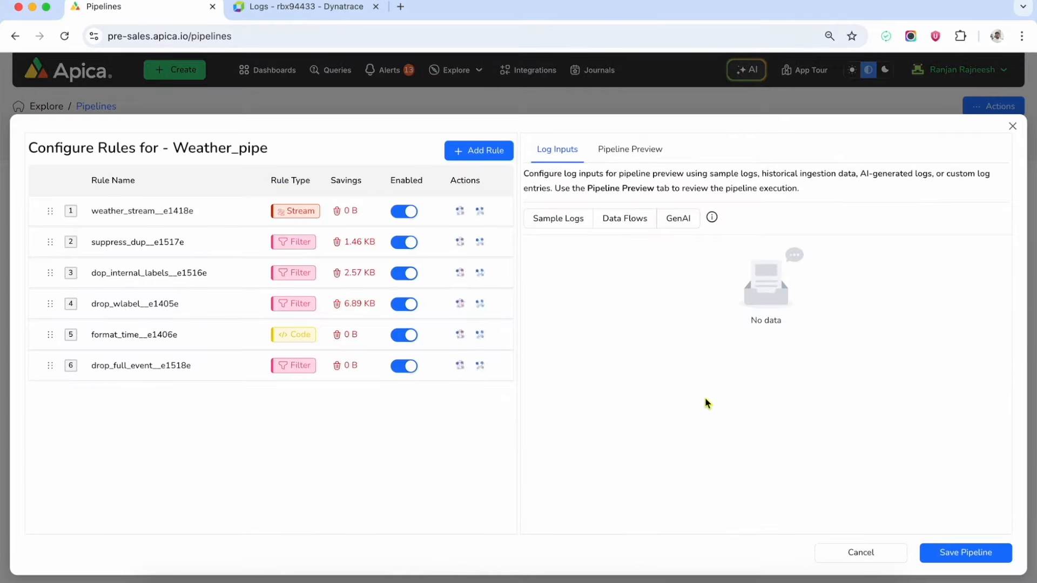
Use Data Flows as preview input with namespace open-weather and application weather-logs.
click(632, 220)
click(719, 263)
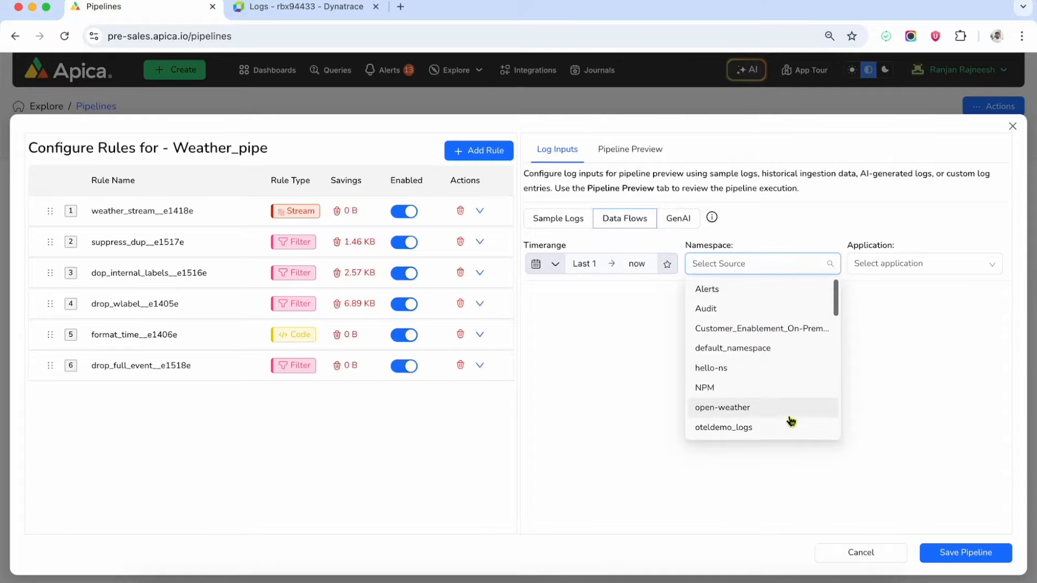
click(773, 410)
click(925, 269)
click(919, 292)
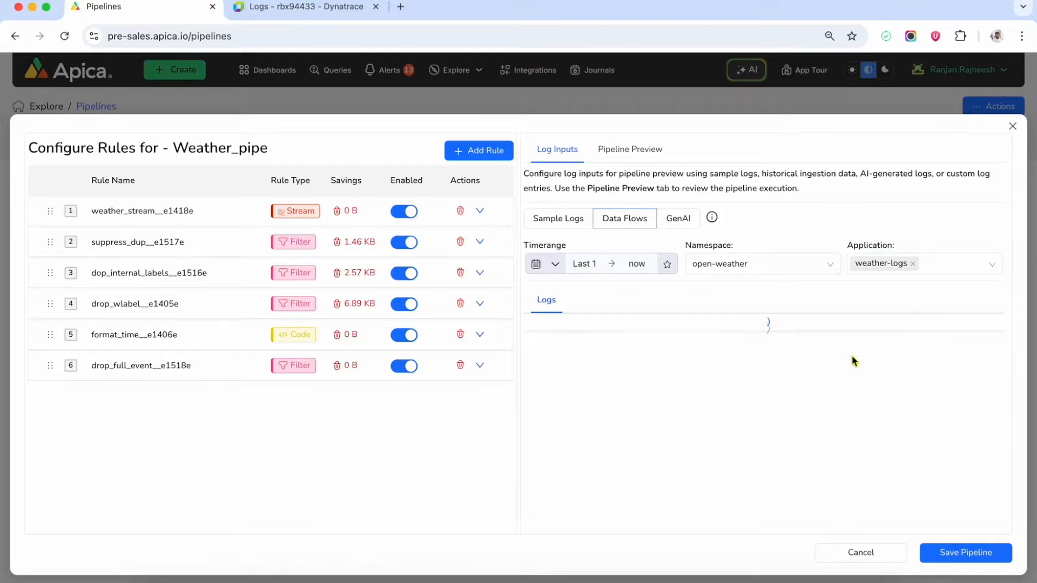
Inspect the newest loaded weather log's details, then check which rule types can be added.
click(645, 387)
scroll(619, 416, down, 6)
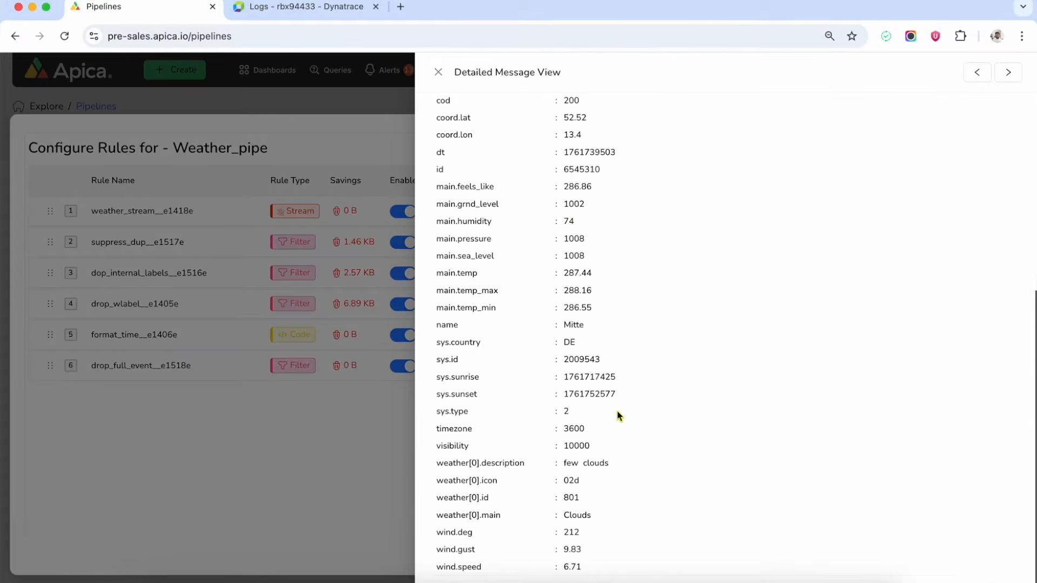
click(304, 462)
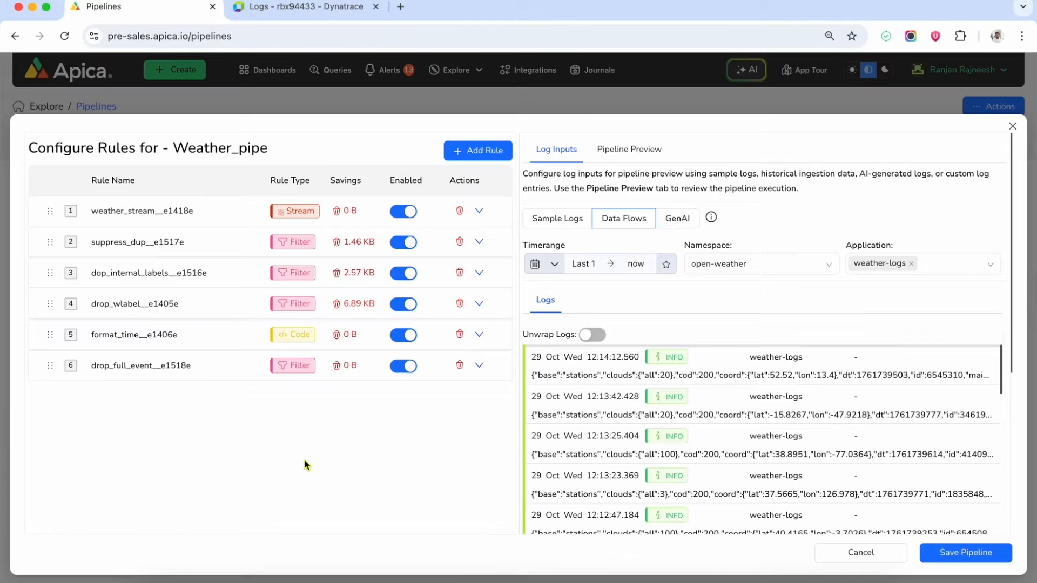
click(475, 152)
Review the weather_stream rule's settings, then collapse it.
click(479, 214)
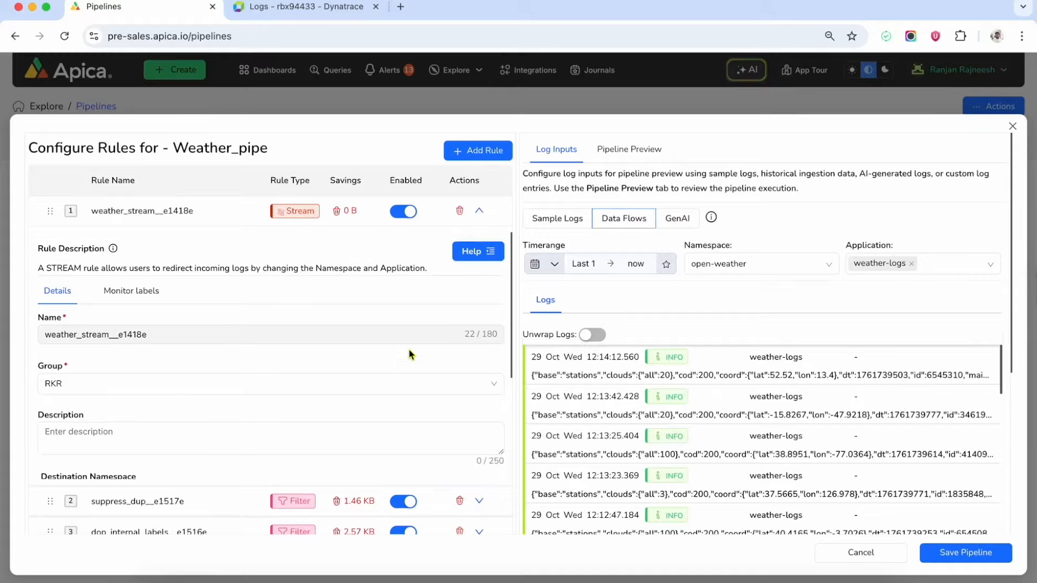
scroll(398, 362, down, 5)
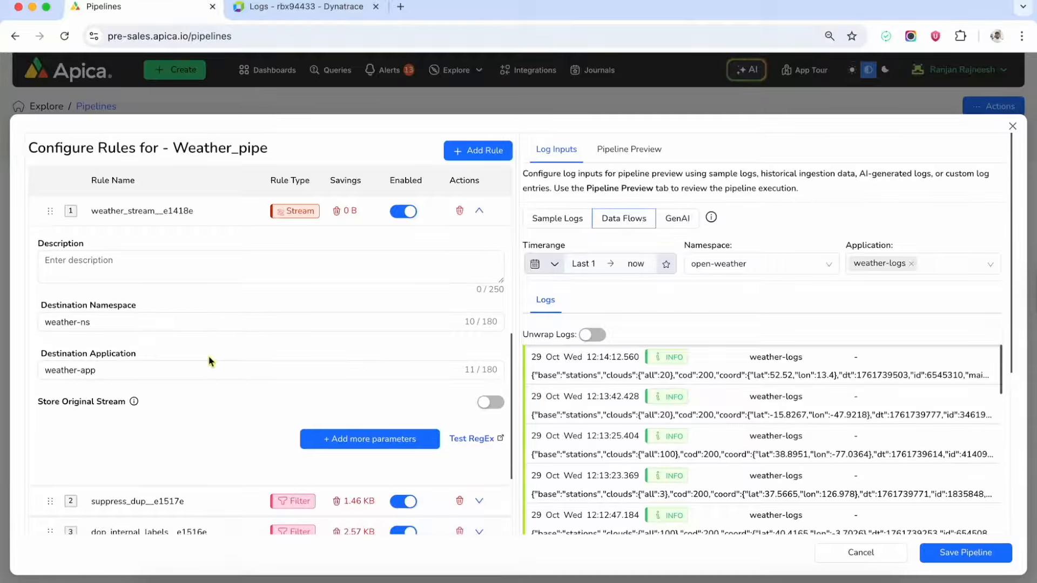
scroll(210, 361, up, 5)
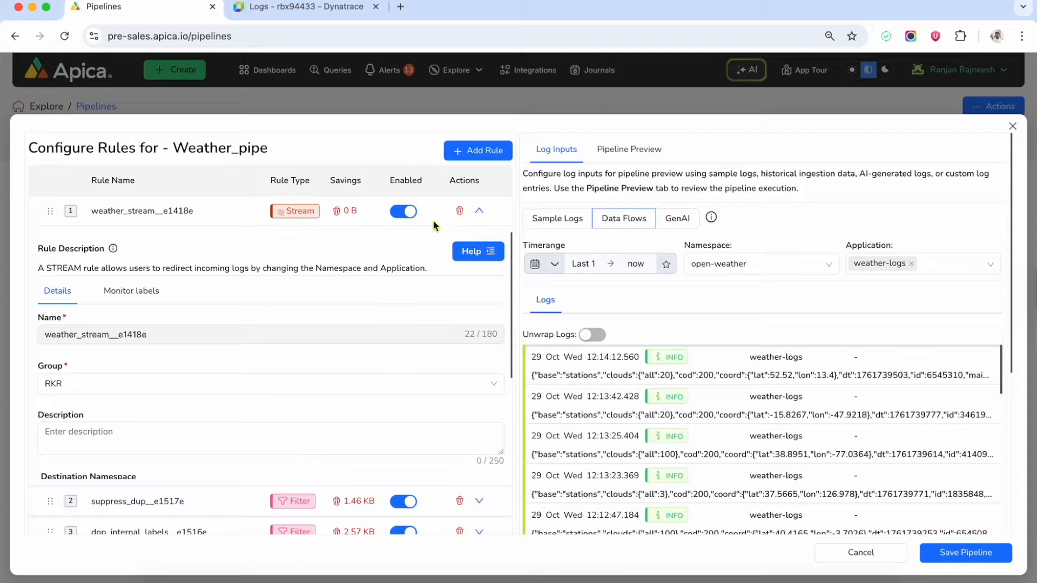
click(478, 214)
Review the suppress_dup rule's suppress events settings and Allowed Count, then collapse it.
click(479, 241)
scroll(251, 351, down, 3)
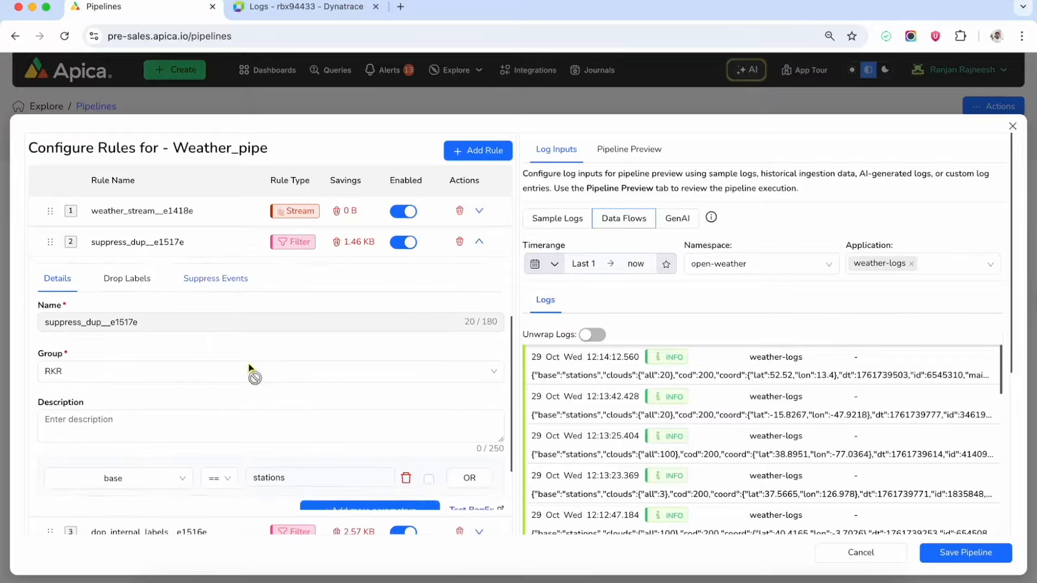
click(216, 303)
scroll(405, 373, down, 2)
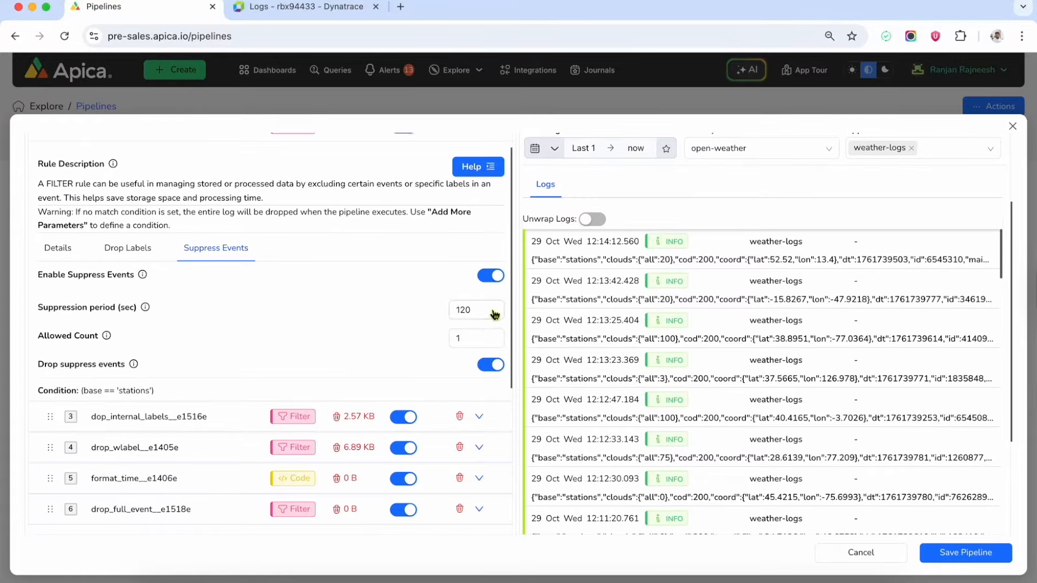
click(476, 338)
scroll(384, 323, up, 3)
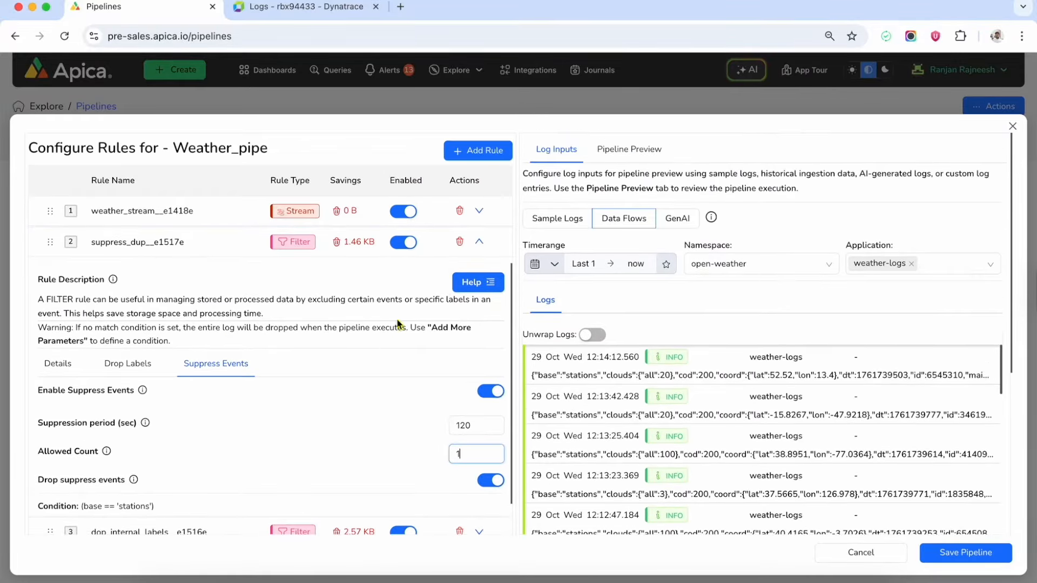
click(479, 242)
Show the drop_wlabel rule's Drop Labels tab and browse the available labels without changes.
click(479, 303)
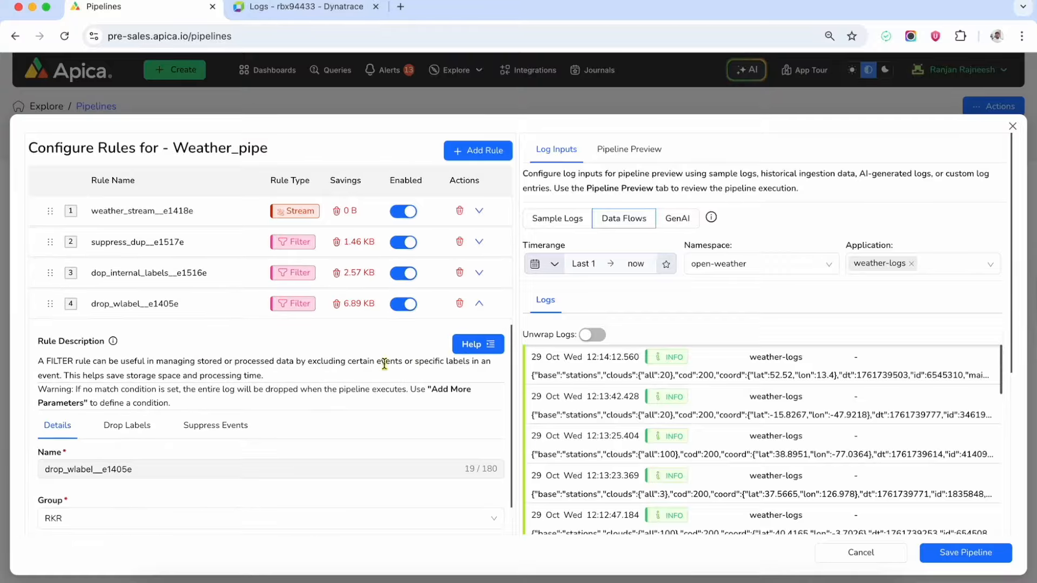
scroll(384, 364, down, 2)
click(135, 342)
scroll(387, 394, down, 1)
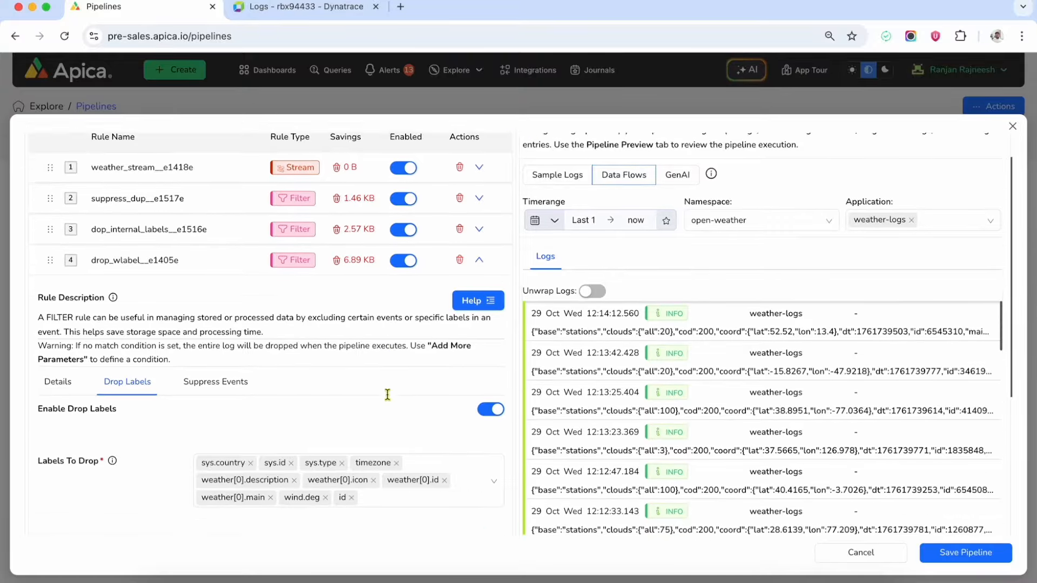
scroll(387, 394, down, 2)
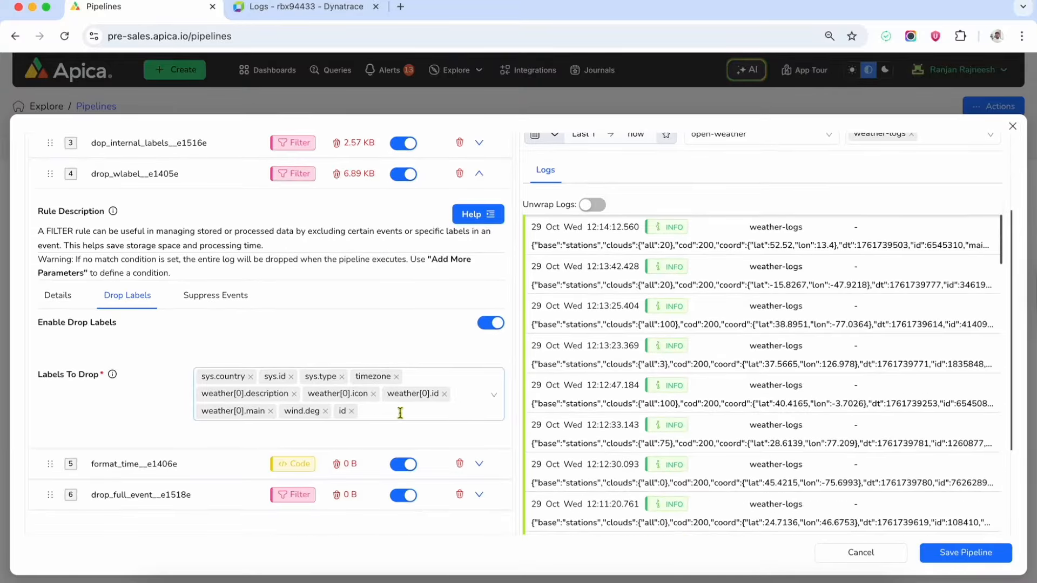
click(400, 413)
click(403, 332)
scroll(403, 332, up, 3)
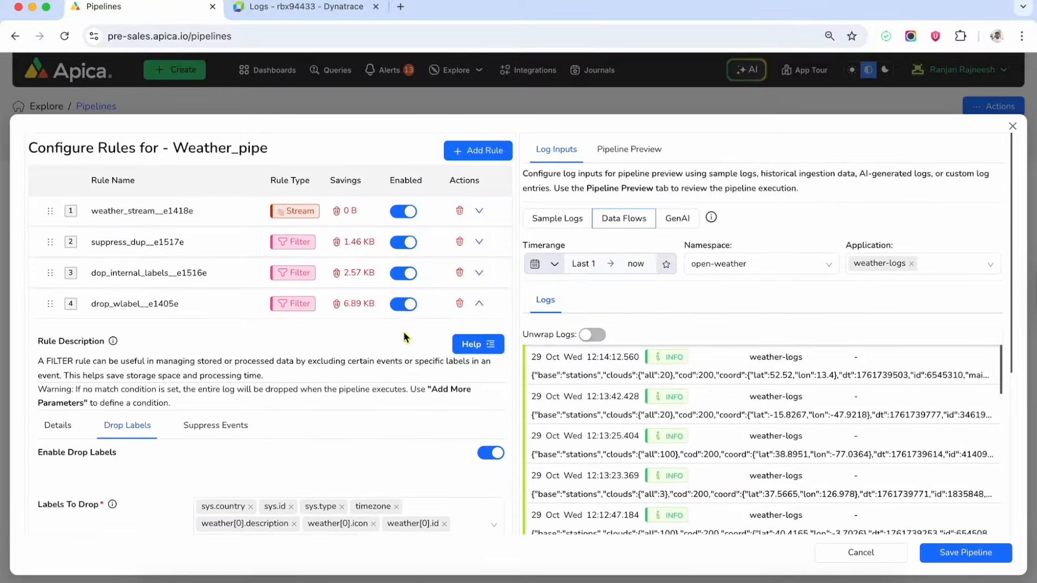
Collapse drop_wlabel and review the drop_full_event rule's Moscow drop condition.
click(480, 306)
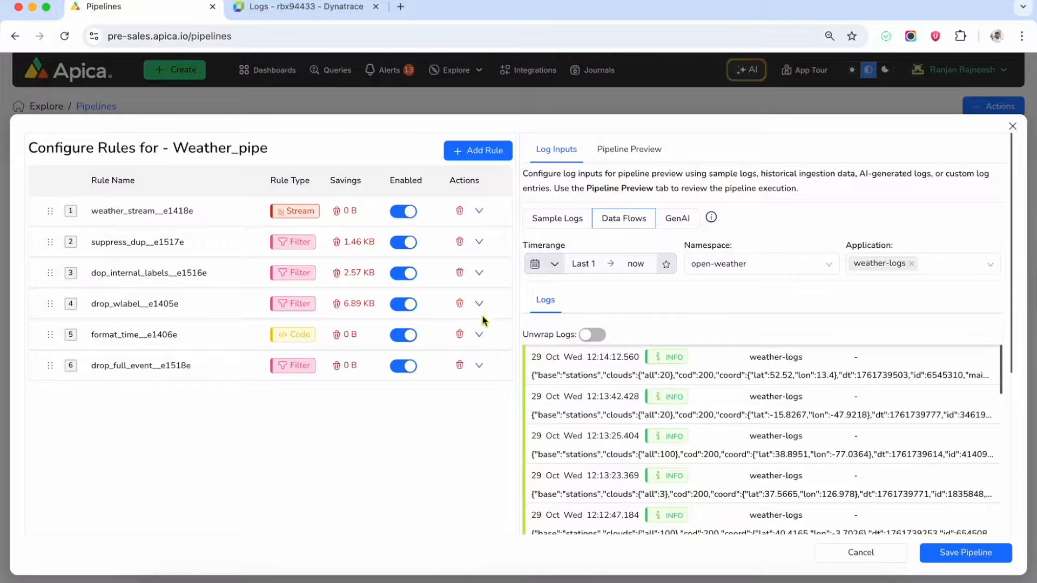
click(480, 365)
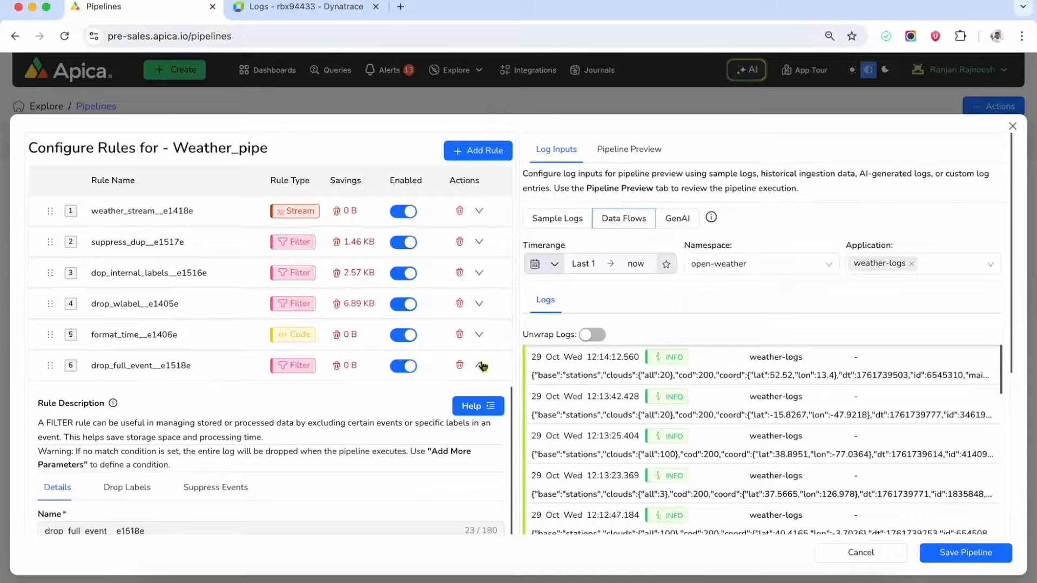
scroll(270, 400, down, 4)
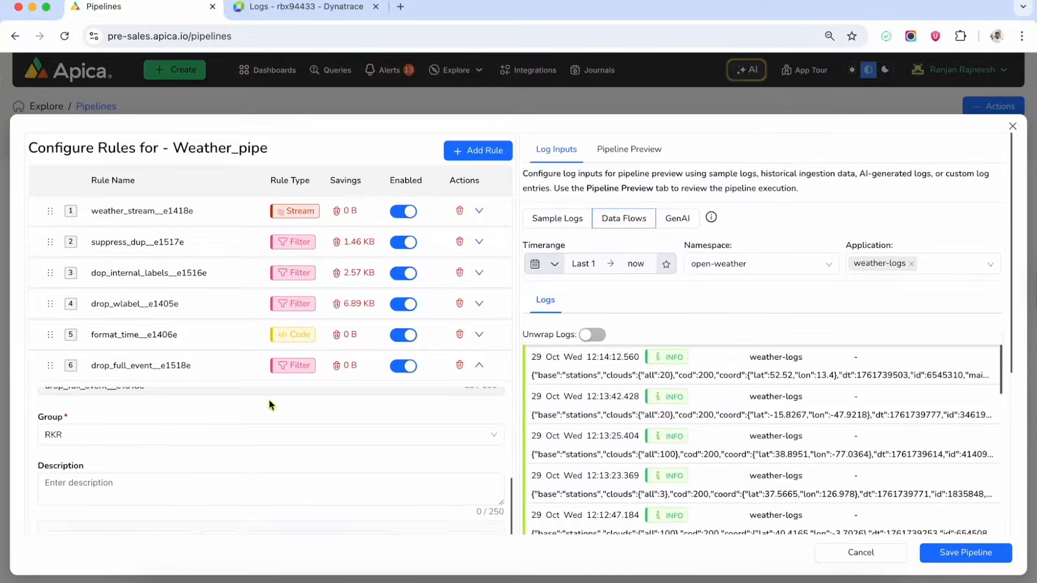
scroll(270, 405, down, 3)
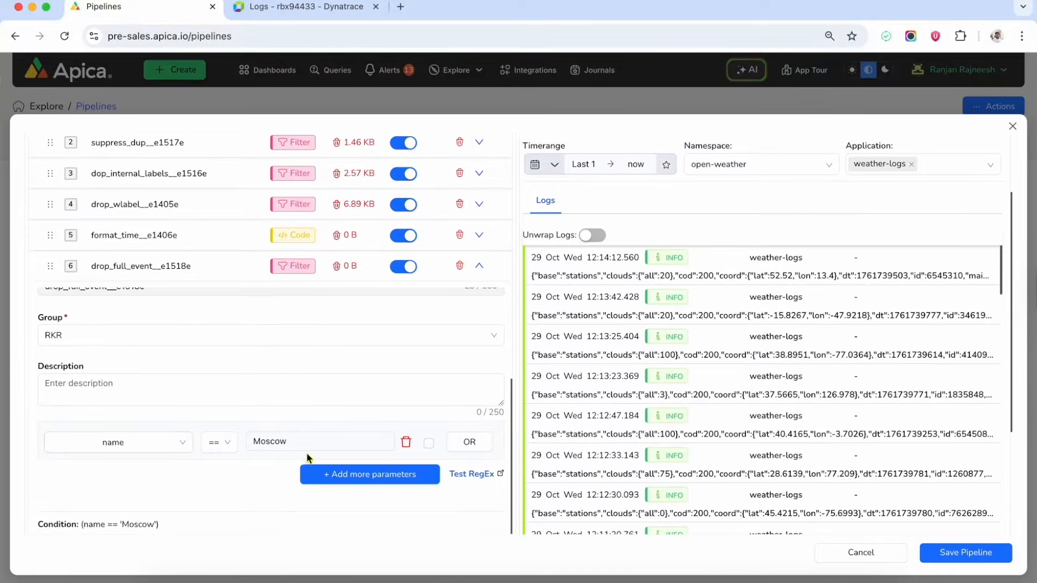
scroll(292, 402, up, 3)
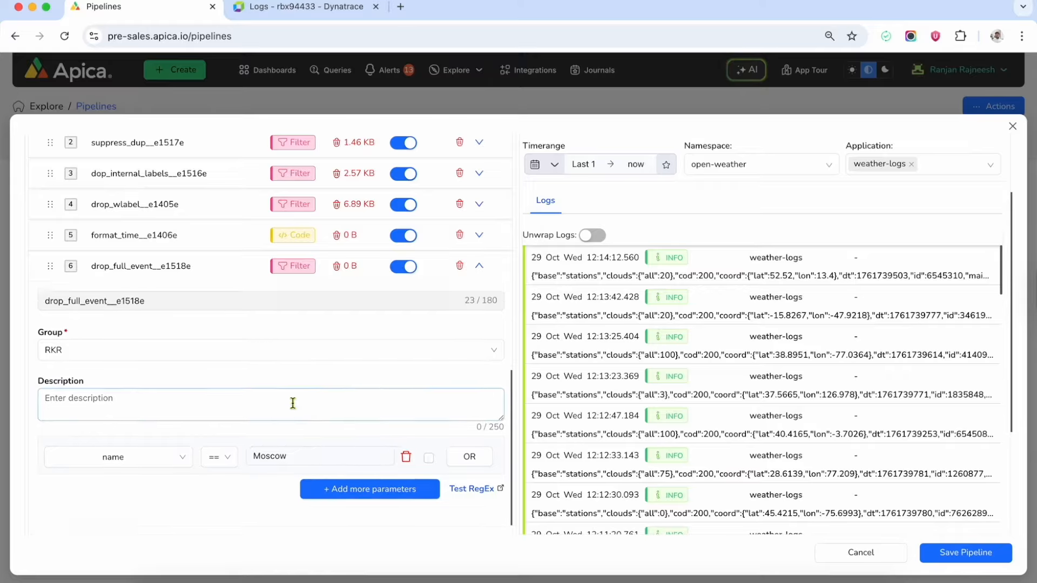
click(481, 268)
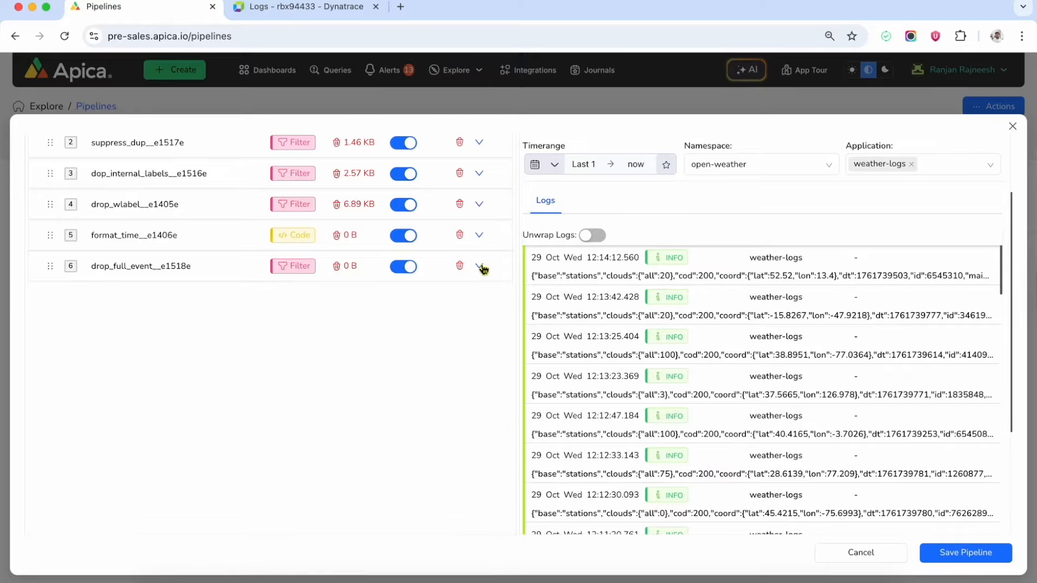
Open the format_time rule's Code tab and locate its sys.sunrise field reference.
scroll(486, 273, up, 1)
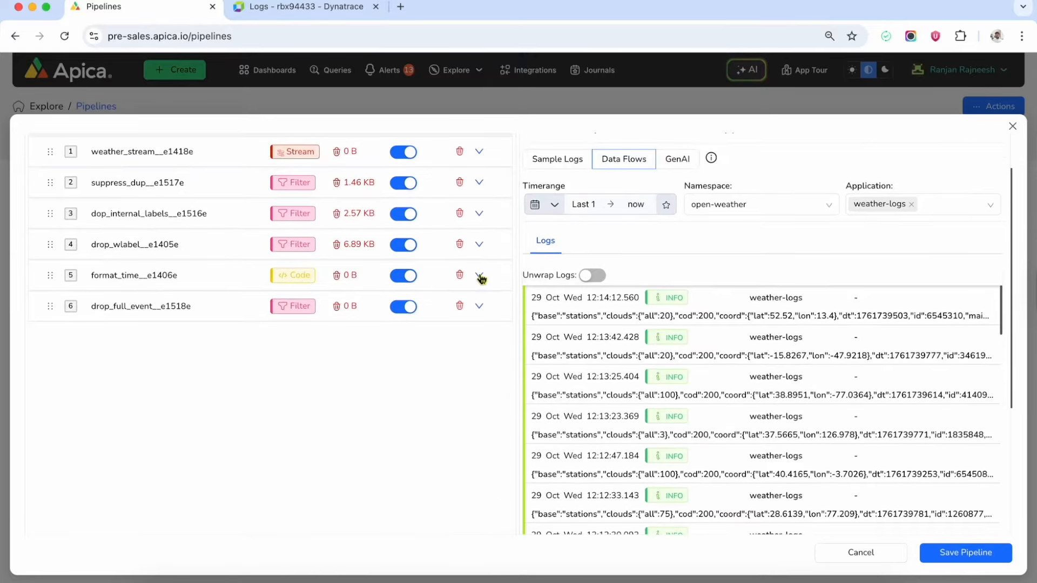
click(479, 276)
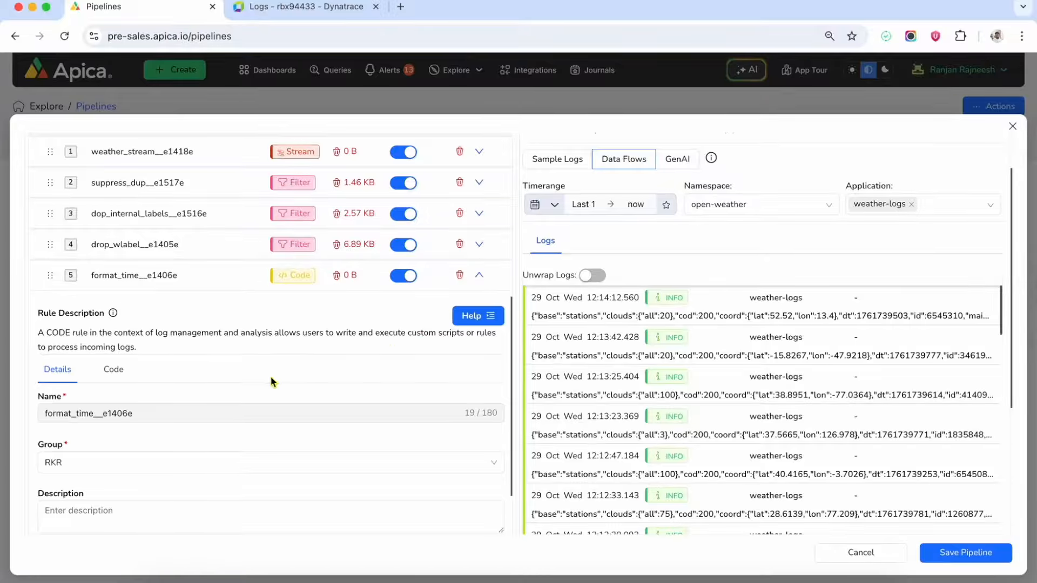
click(113, 311)
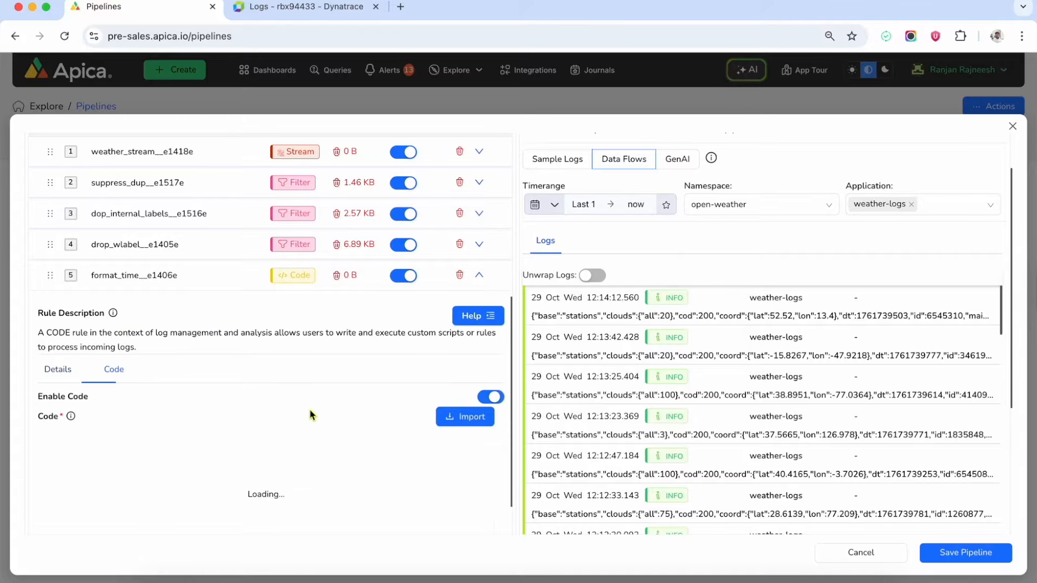
scroll(310, 416, down, 1)
drag(269, 452, 307, 452)
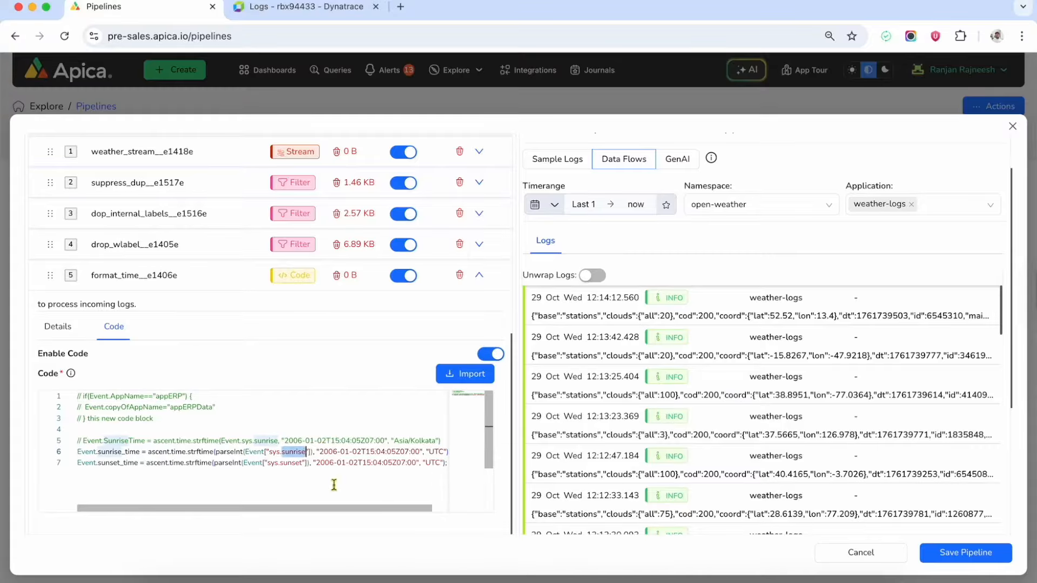
click(649, 411)
scroll(649, 412, down, 5)
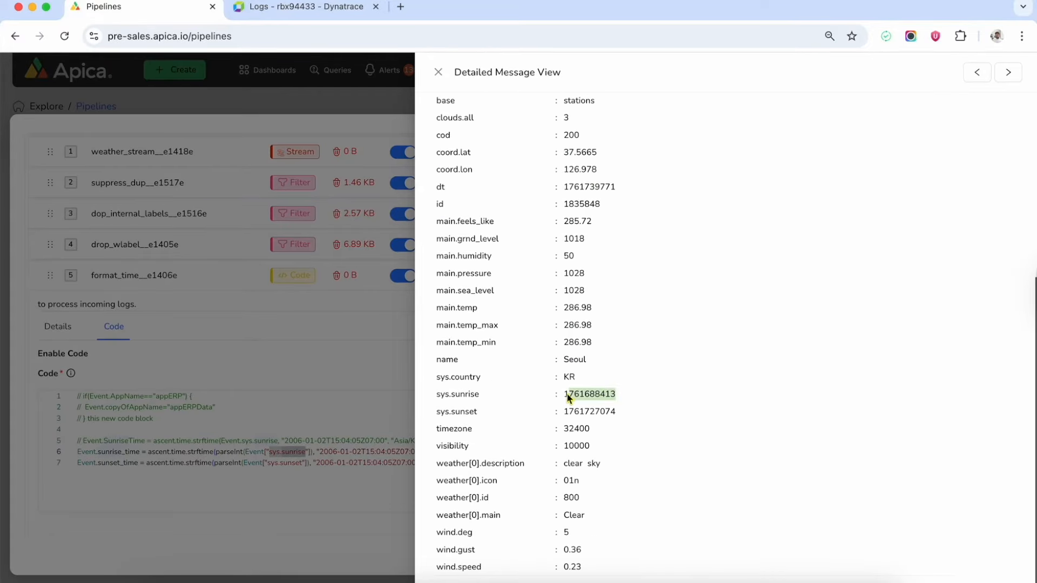
drag(617, 412, 564, 414)
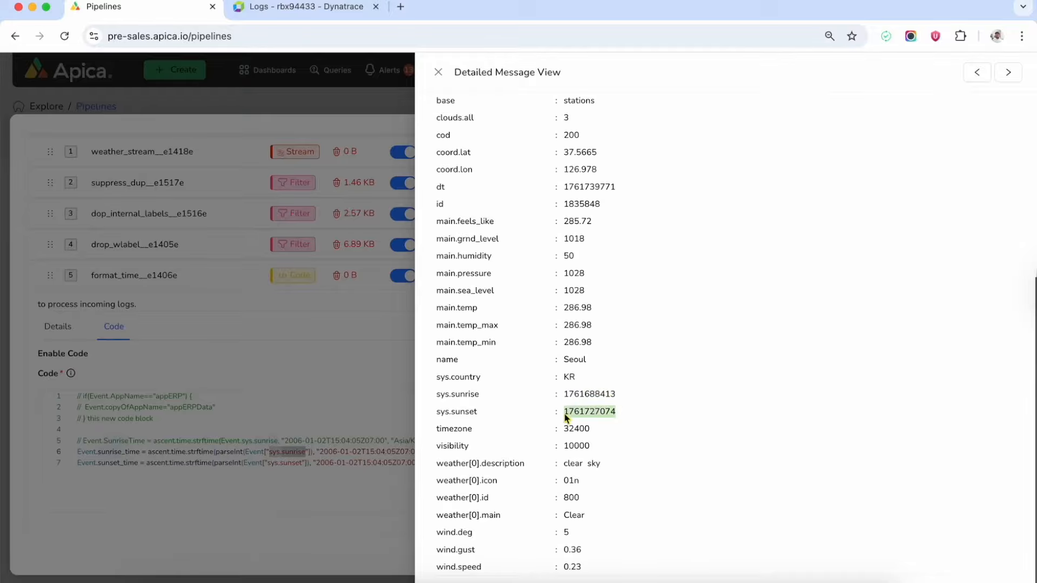
click(369, 503)
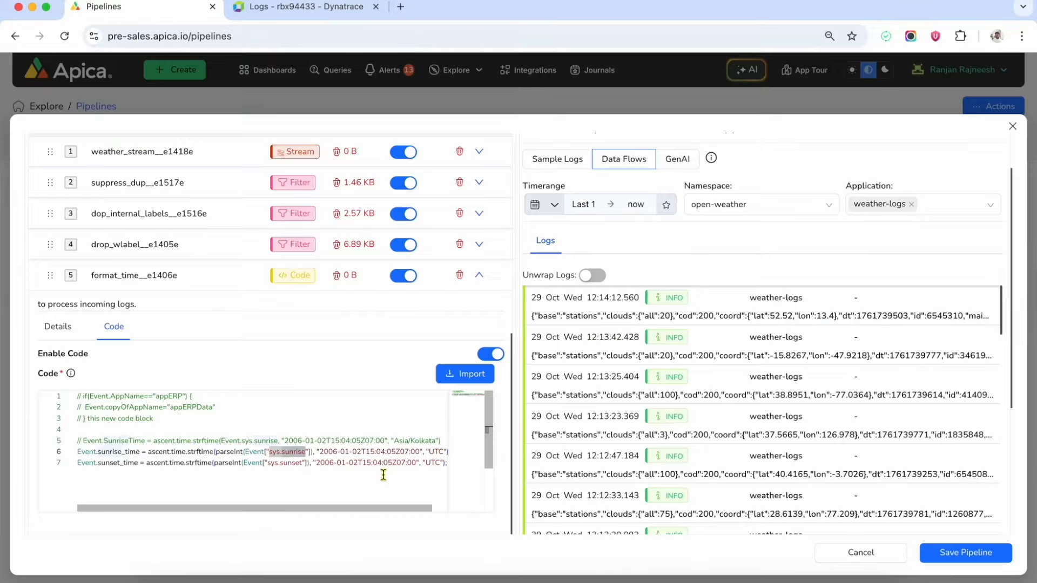
click(480, 276)
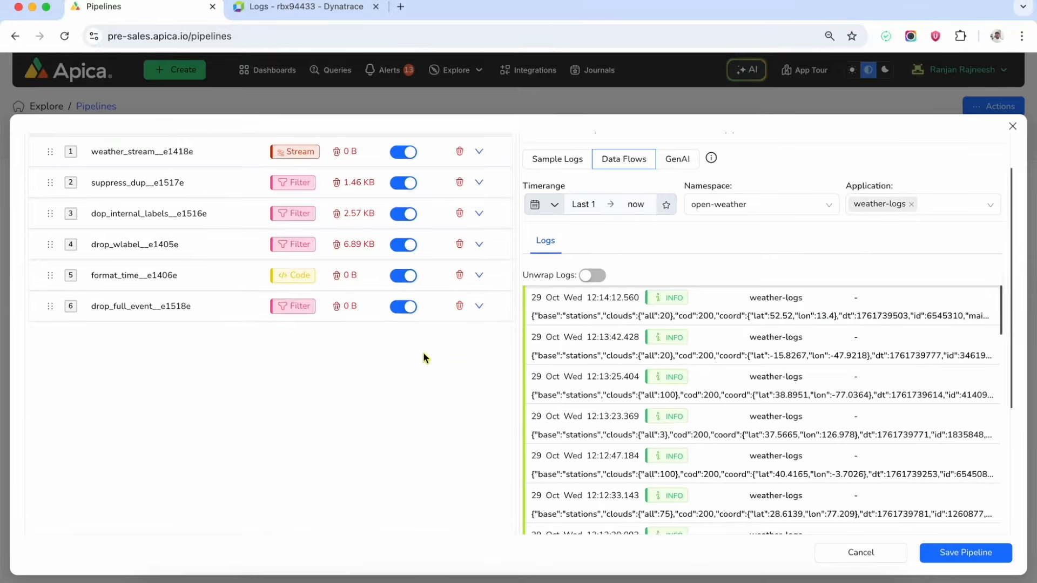
Switch to output preview and run Weather_pipe against the sample weather logs.
scroll(422, 352, up, 1)
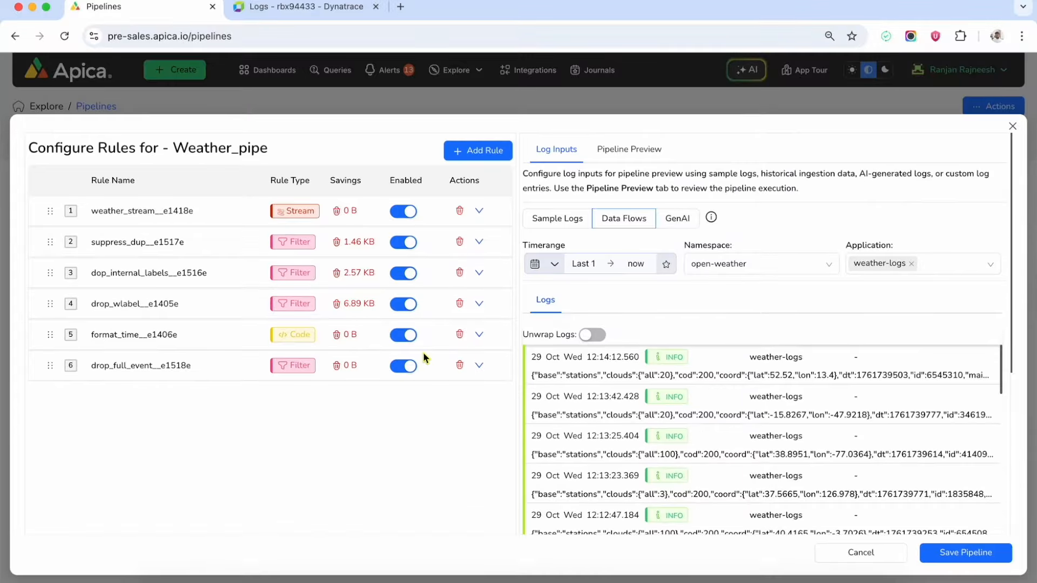
click(640, 153)
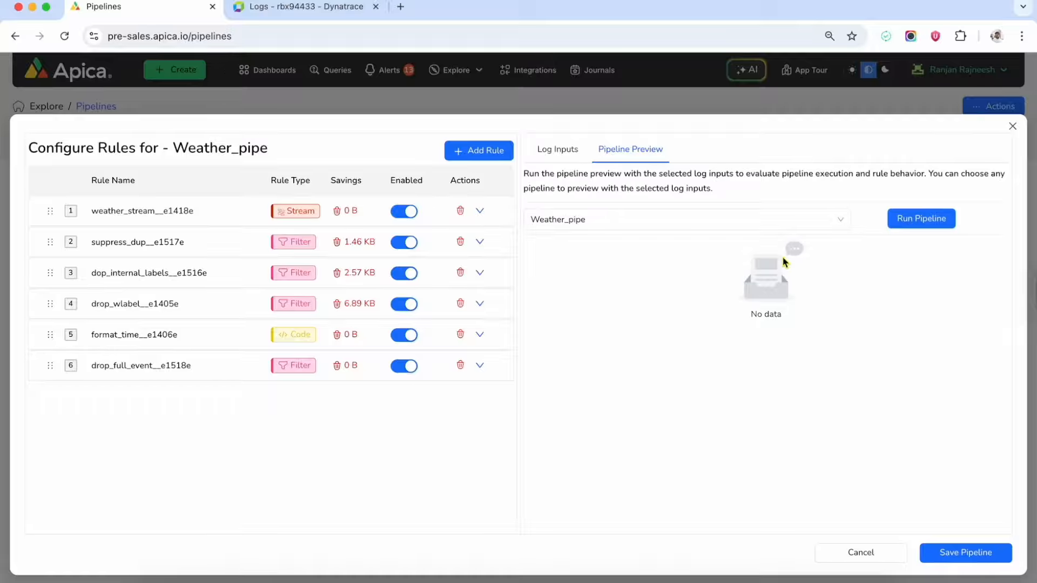
click(926, 227)
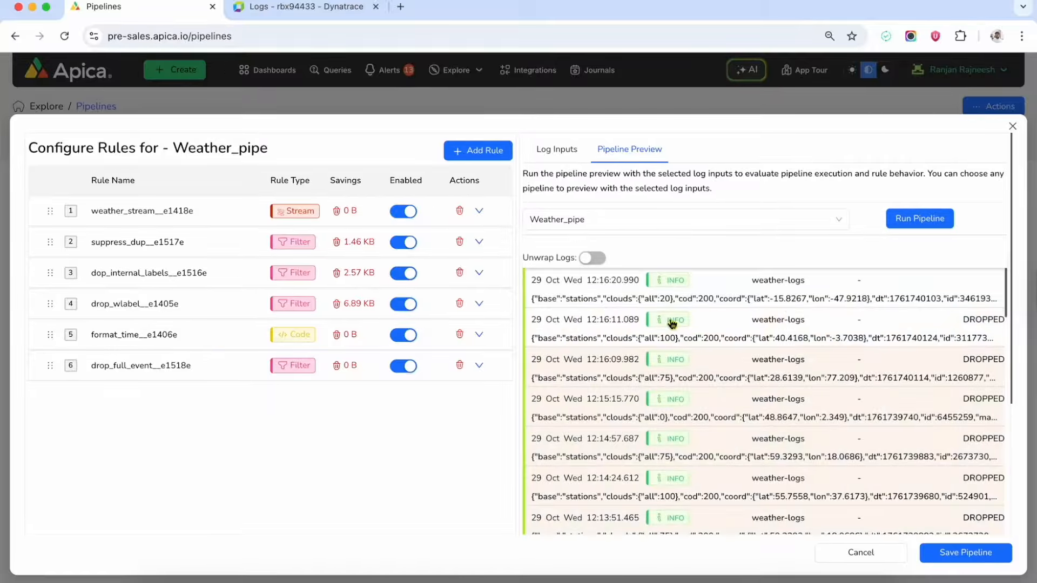
Compare the Madrid log entry before and after processing in its detail view.
click(671, 323)
click(938, 72)
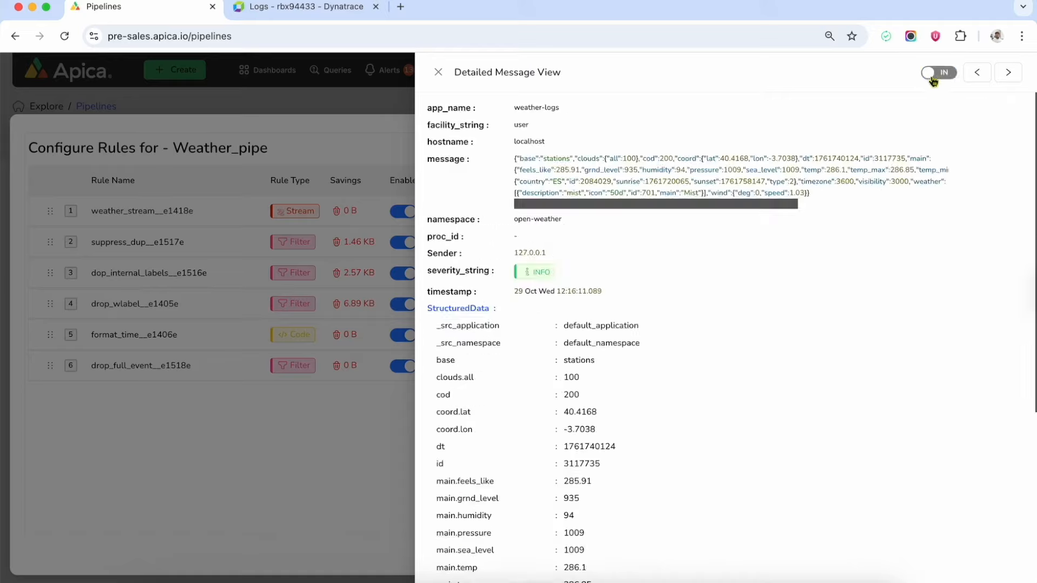
click(939, 72)
scroll(776, 345, down, 3)
scroll(776, 353, down, 2)
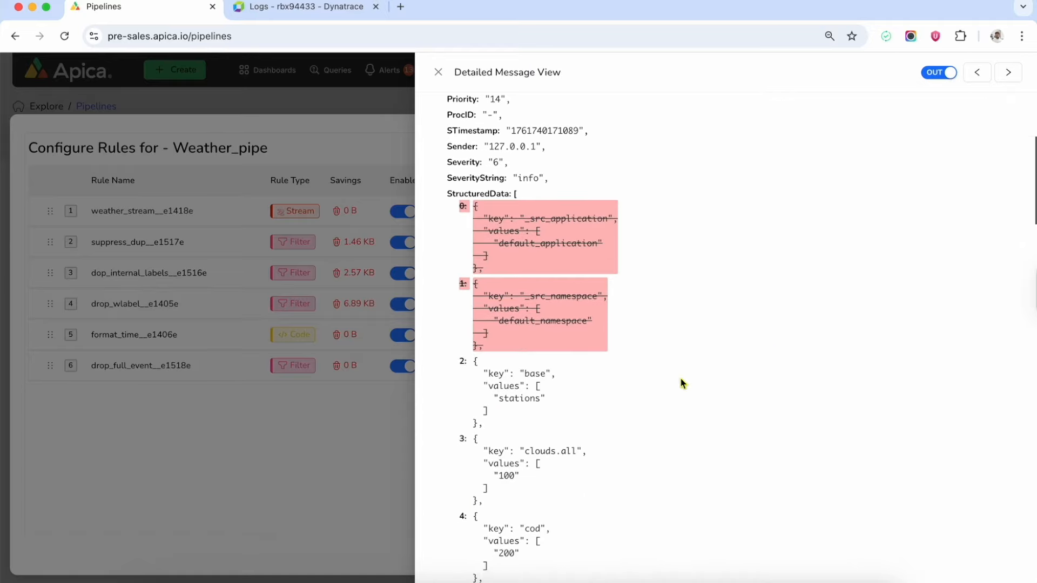
scroll(681, 383, down, 10)
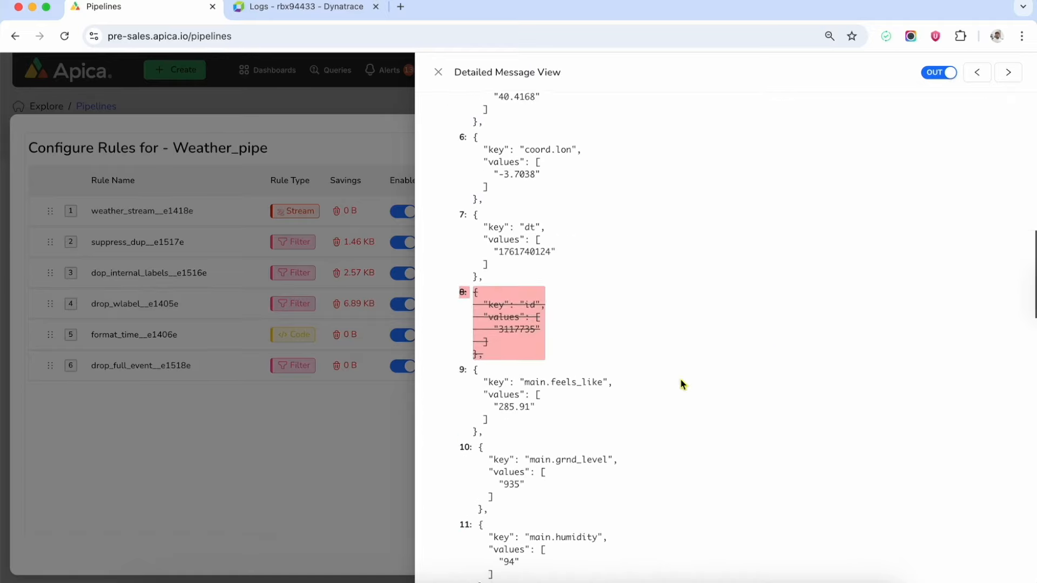
scroll(681, 385, down, 12)
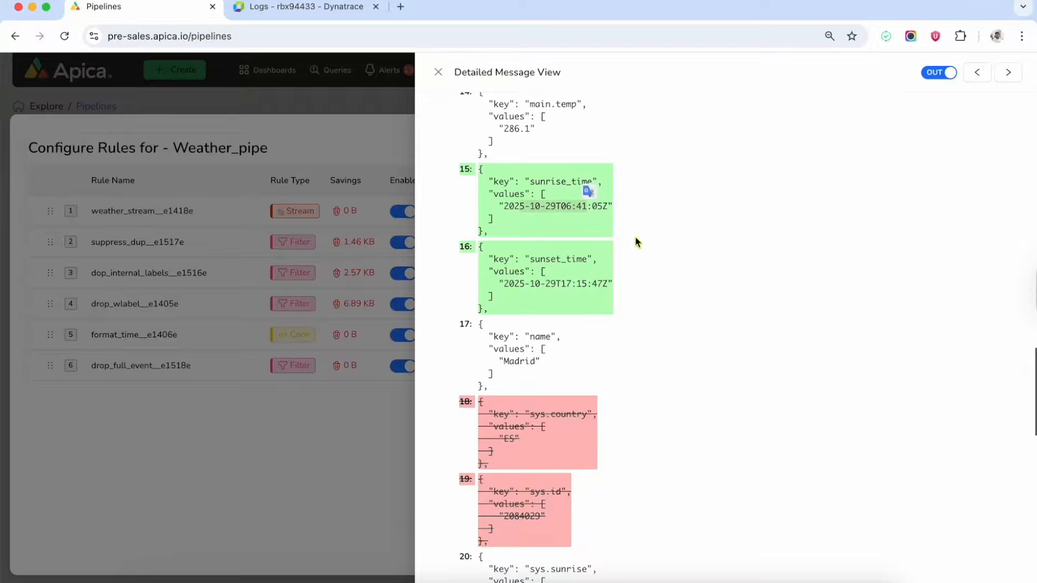
scroll(706, 303, down, 12)
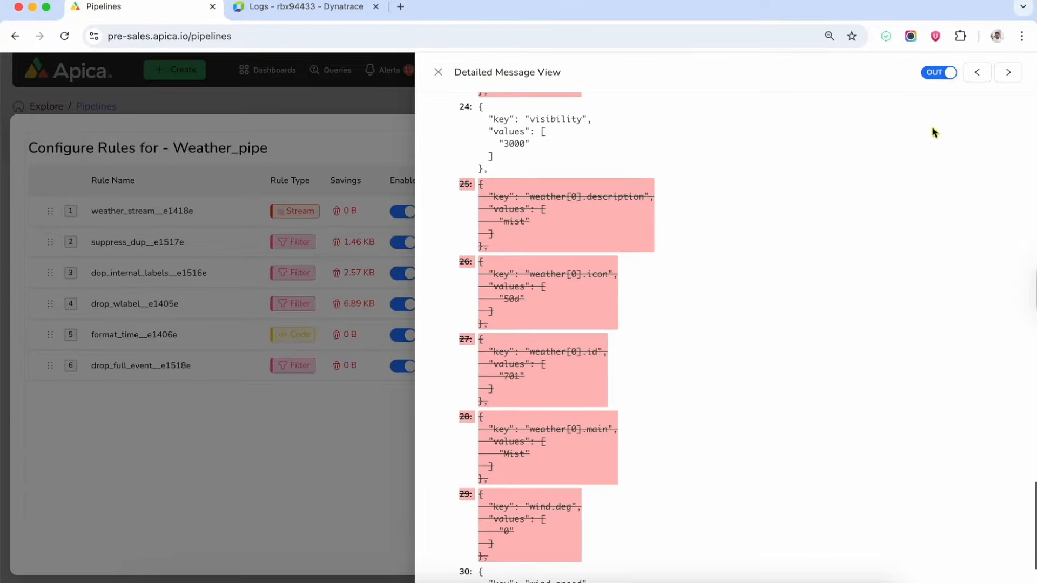
scroll(933, 132, up, 15)
Close the detail view, save the Weather_pipe rules, and close the rule configuration.
click(438, 73)
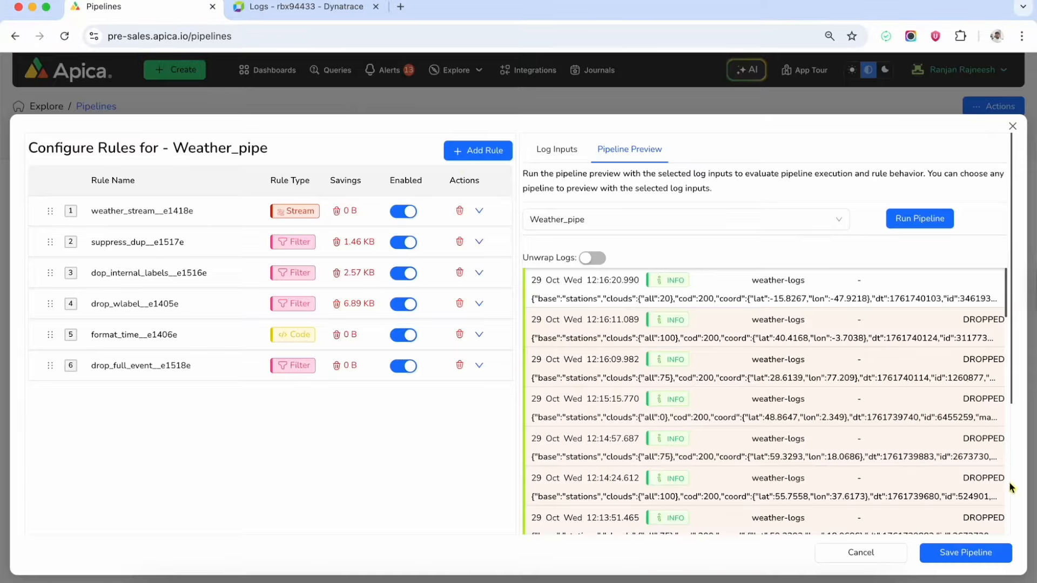
click(962, 556)
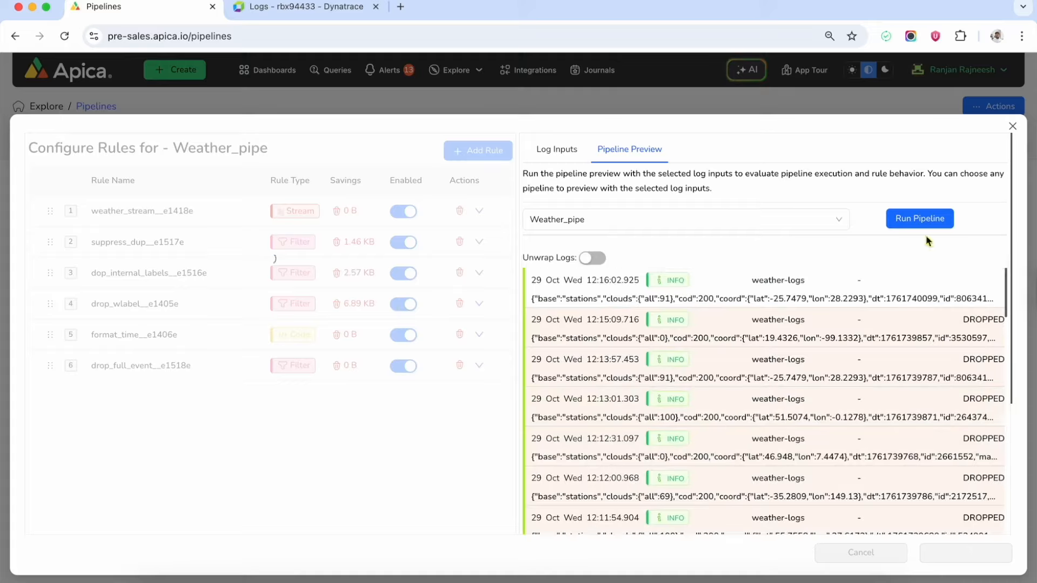
click(1012, 127)
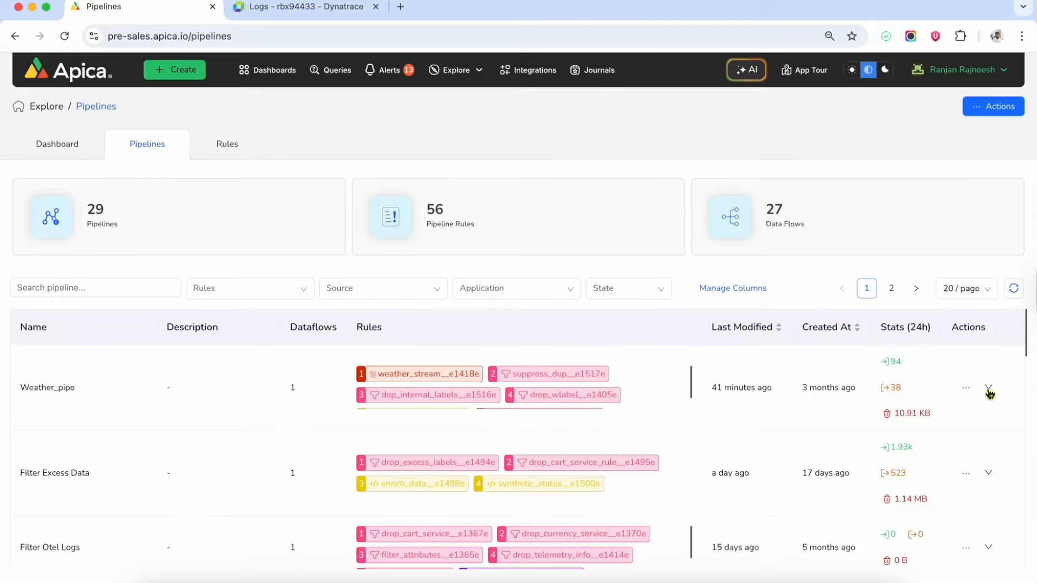
Apply Weather_pipe to namespace open-weather, application weather-logs, and expand its dataflow row.
click(966, 388)
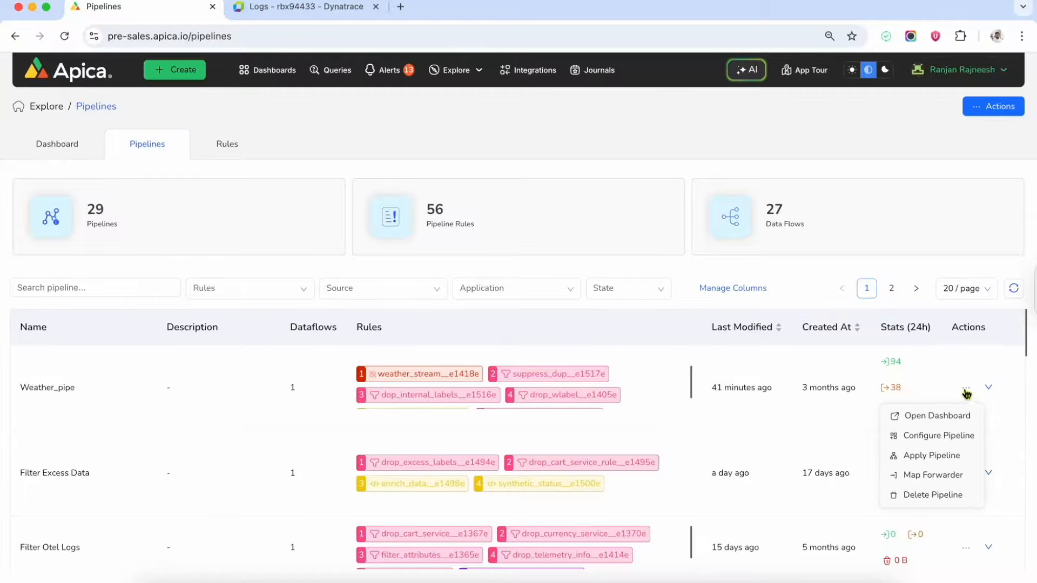
click(938, 456)
click(459, 224)
click(459, 364)
click(448, 283)
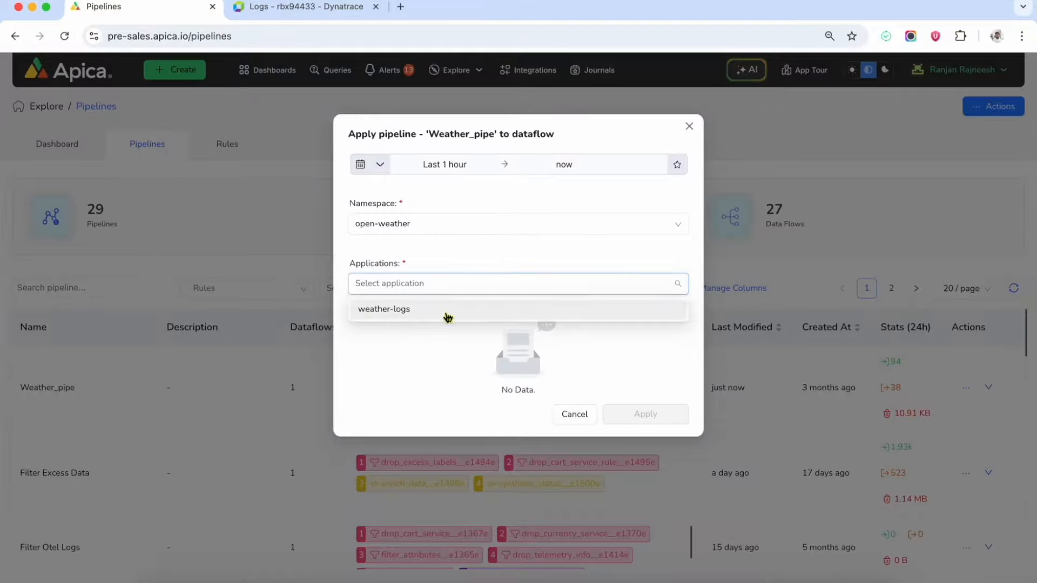
click(448, 311)
click(691, 126)
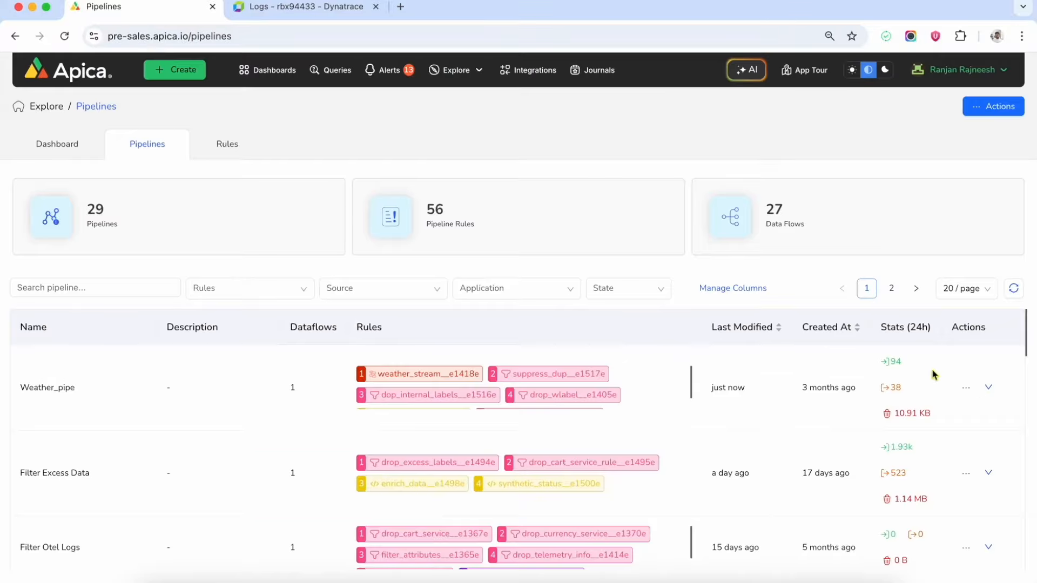
click(988, 388)
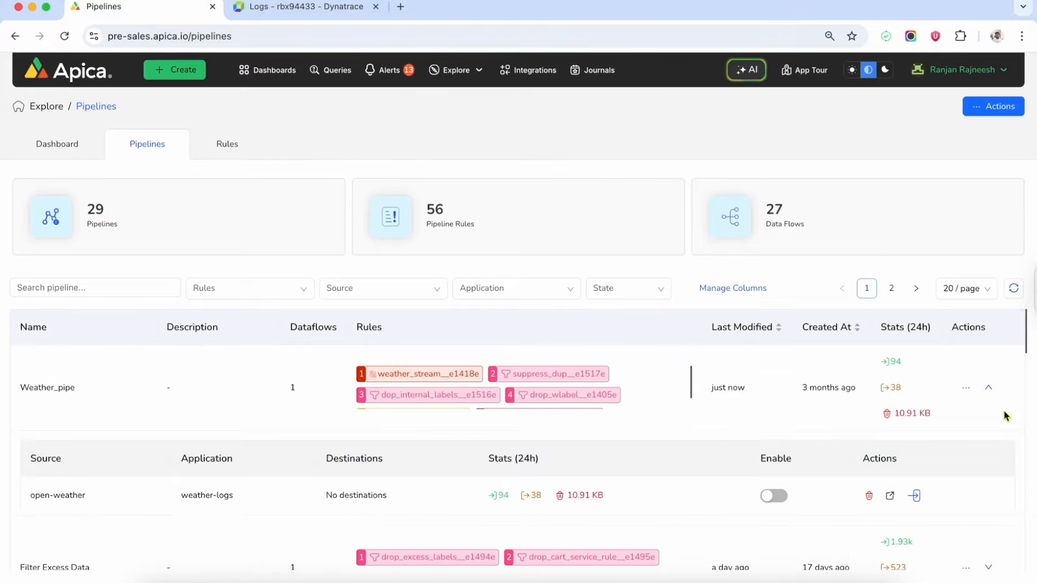
Map the Dynatrace forwarder as destination for Weather_pipe's open-weather weather-logs dataflow.
mouse_move(966, 388)
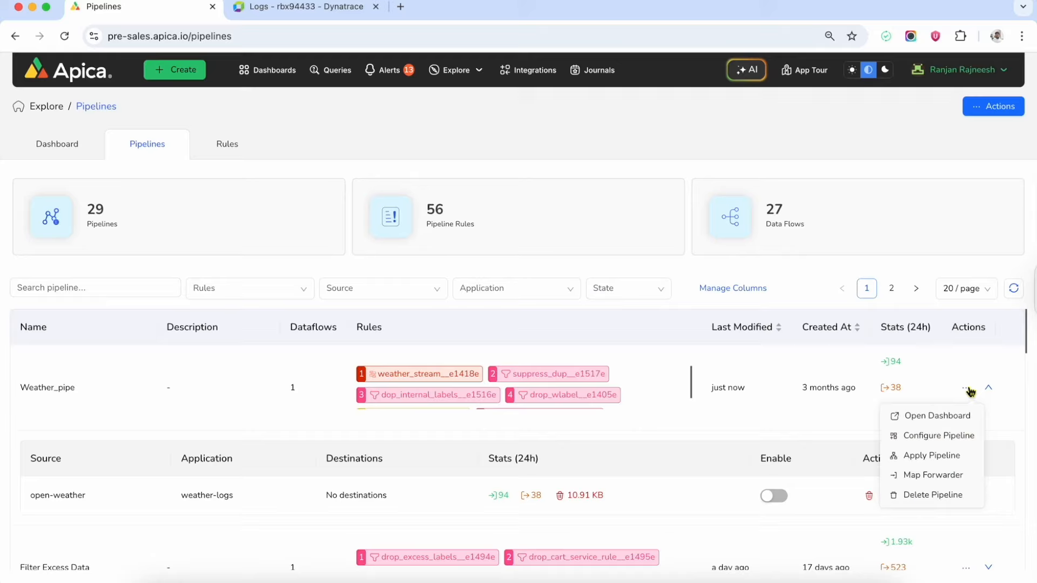
click(934, 479)
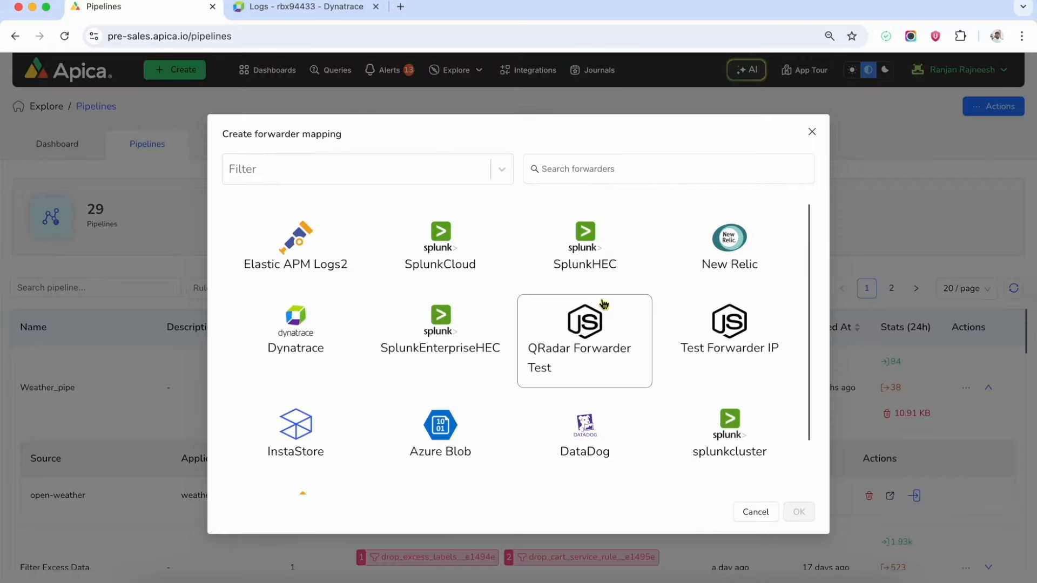
click(301, 340)
click(798, 512)
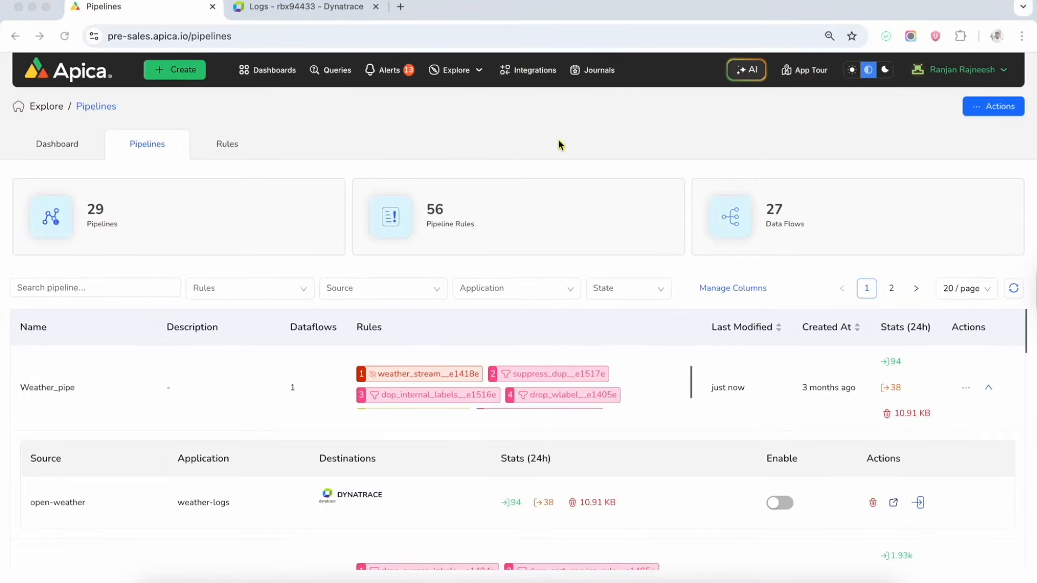
click(824, 529)
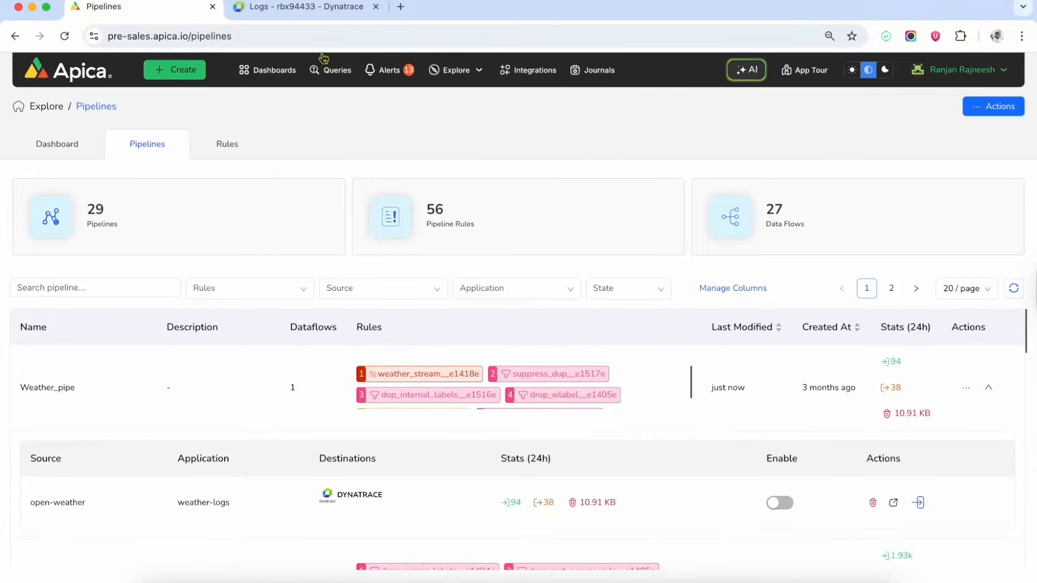
Rerun the Dynatrace Logs query and inspect the 13:18:28 record's event fields.
click(307, 13)
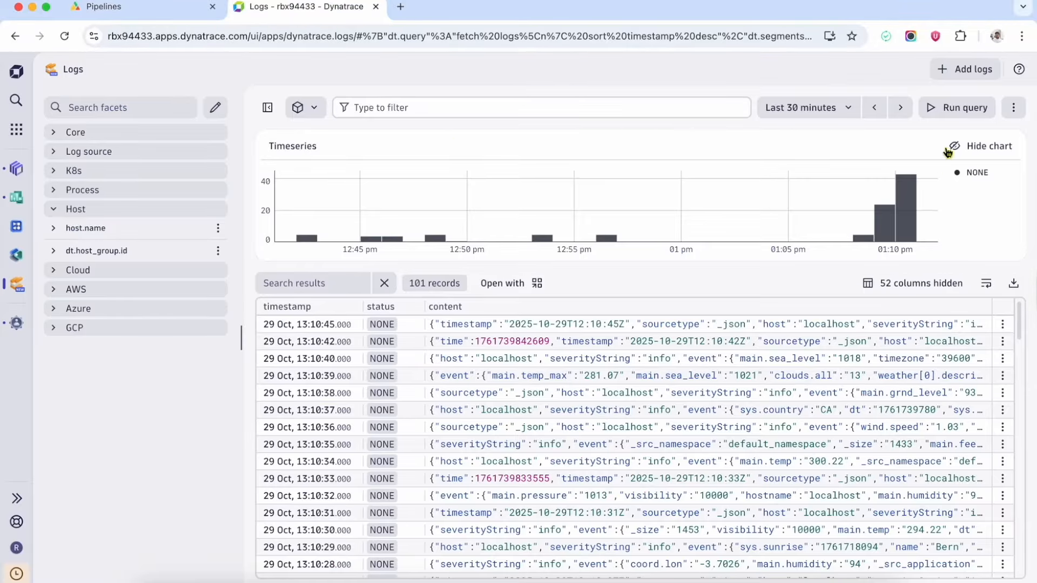
click(960, 112)
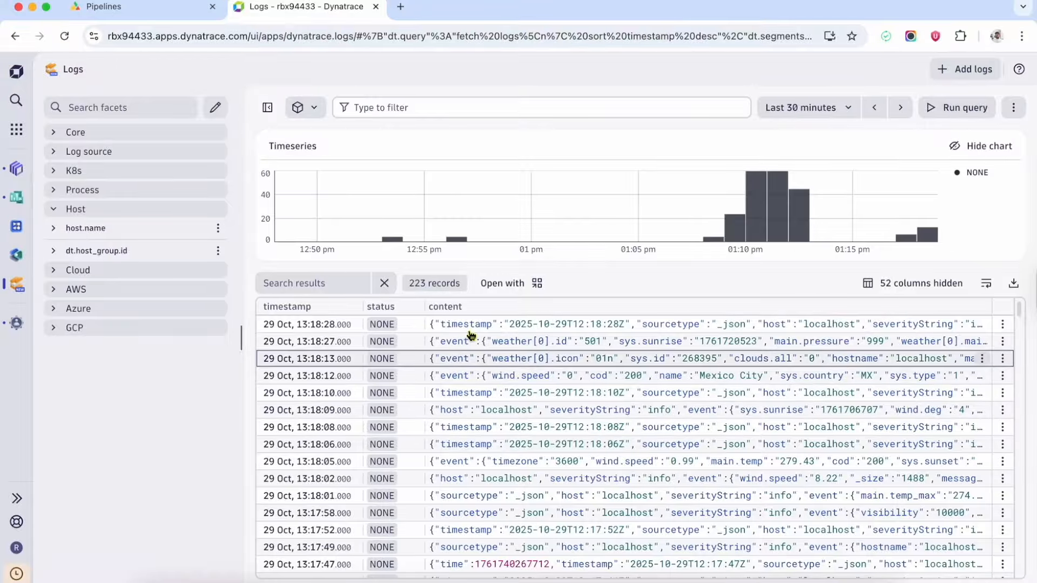
click(527, 325)
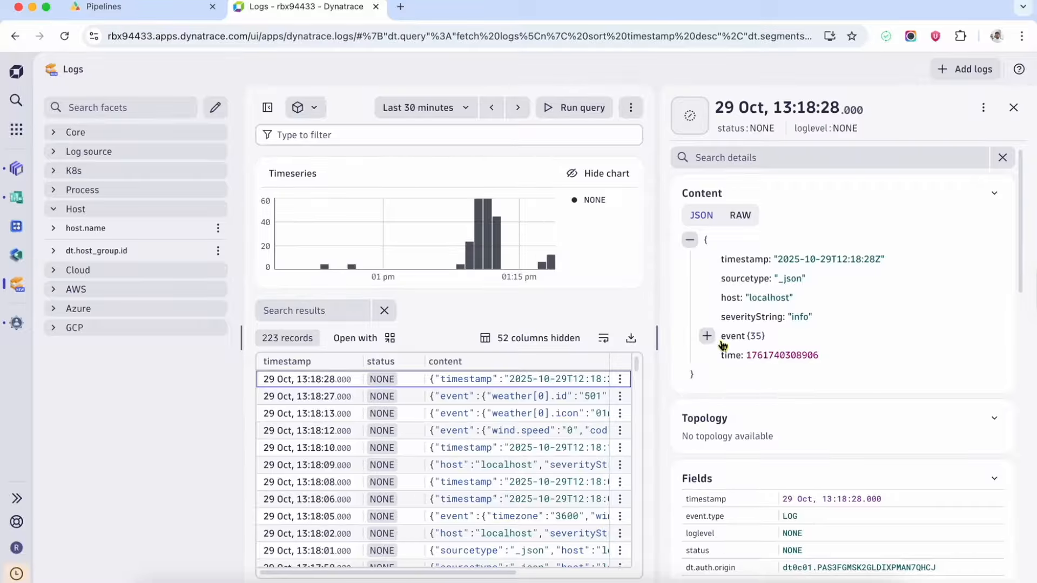
click(711, 338)
scroll(788, 395, down, 10)
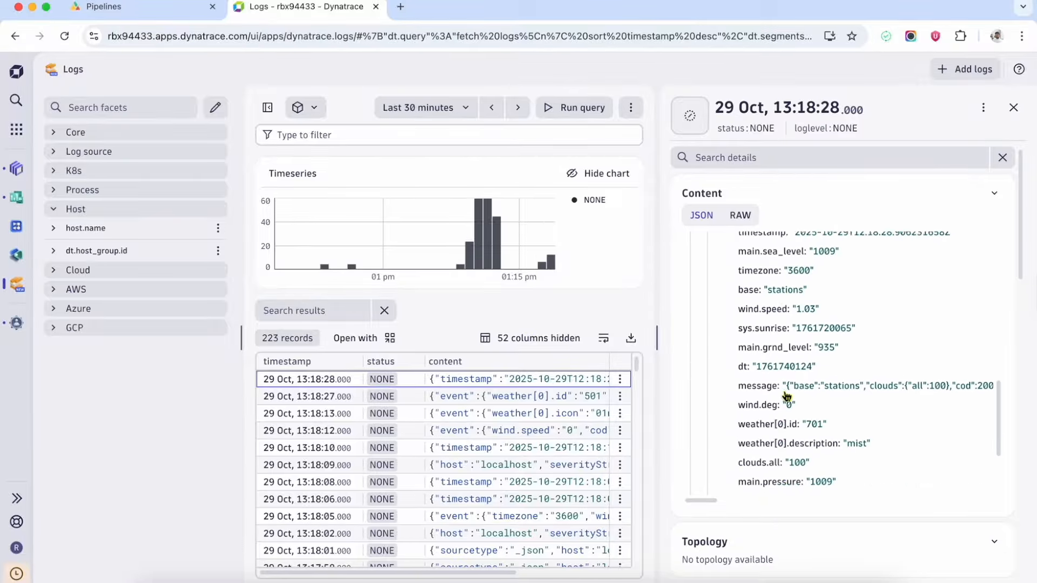
Enable the open-weather dataflow in Apica, confirm the update, and return to Dynatrace Logs.
click(154, 10)
click(778, 504)
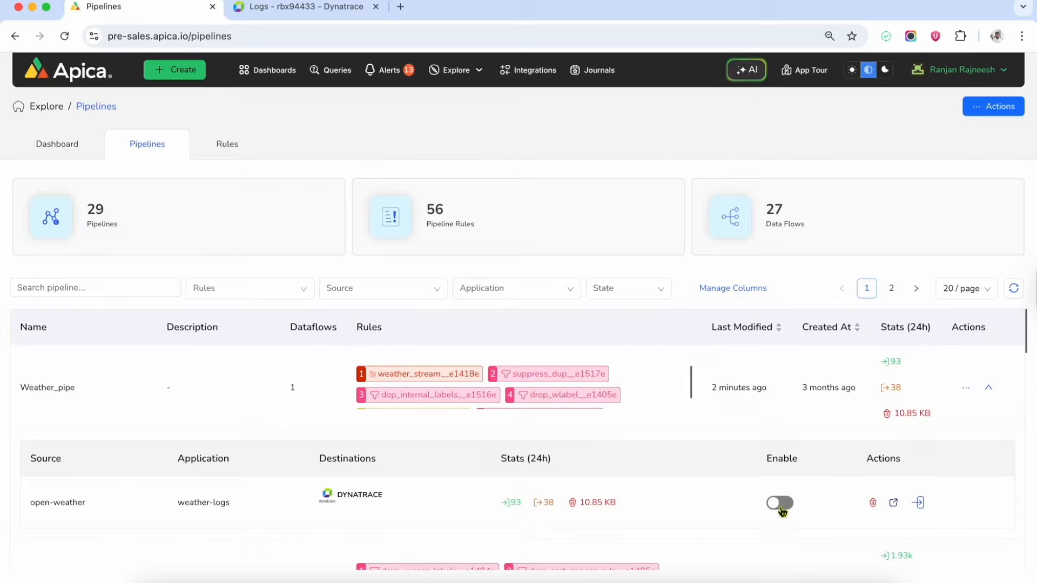
click(625, 186)
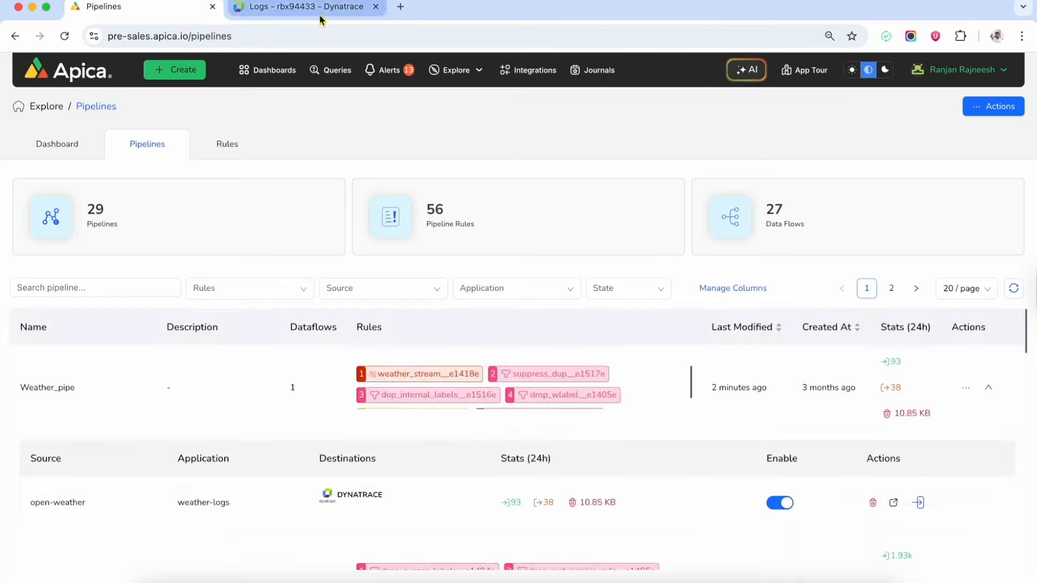
click(301, 6)
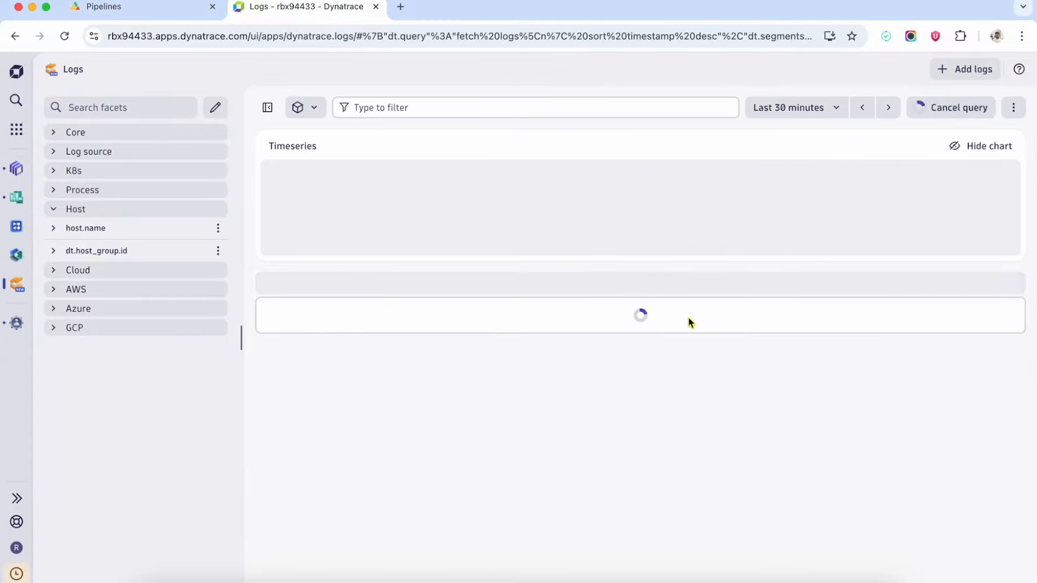
Open the 13:22:38 log record and review its processed event fields like suppressed_count and sunset_time.
click(462, 448)
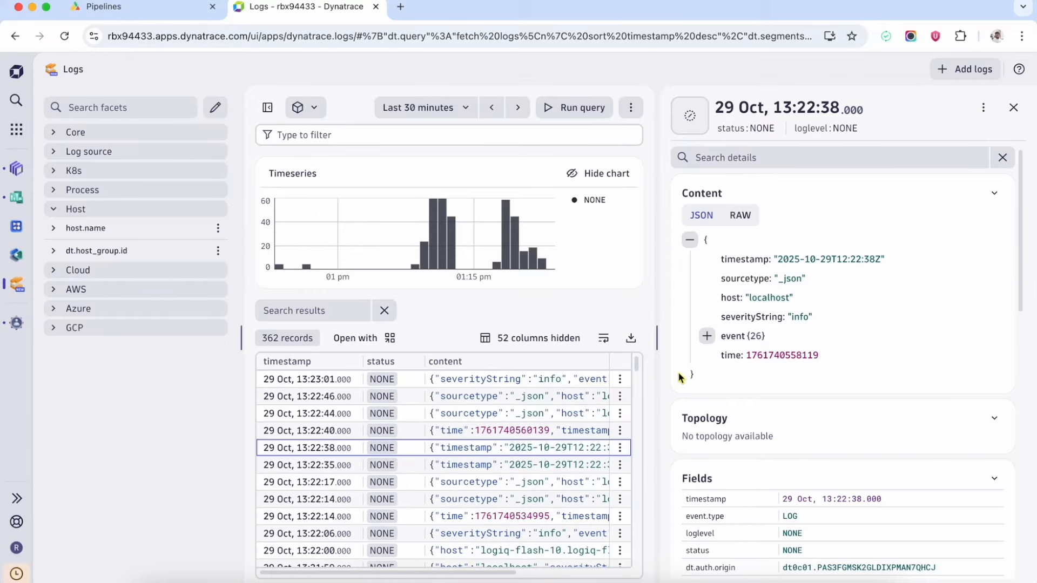
click(711, 341)
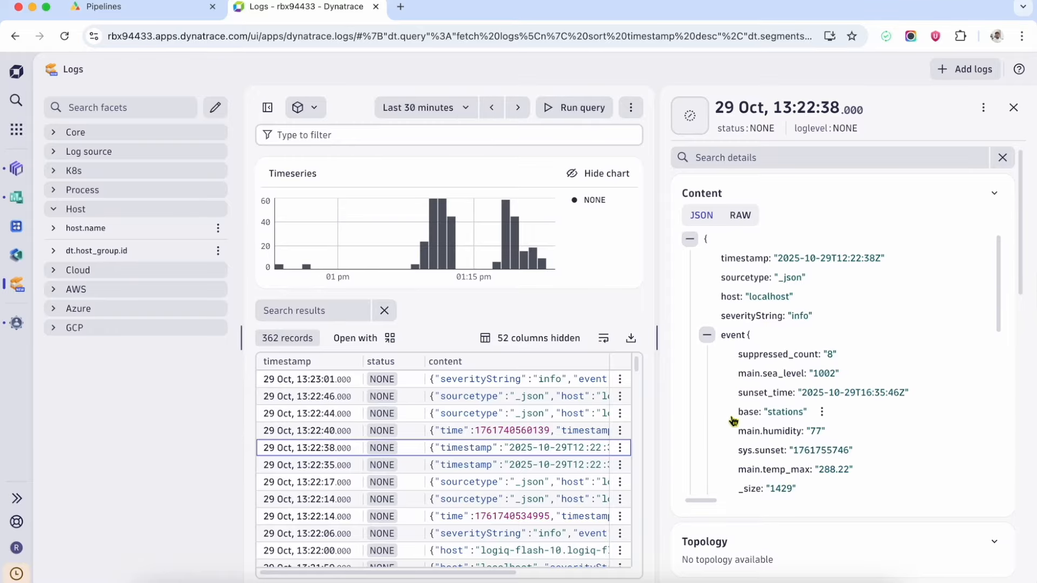
scroll(733, 420, down, 2)
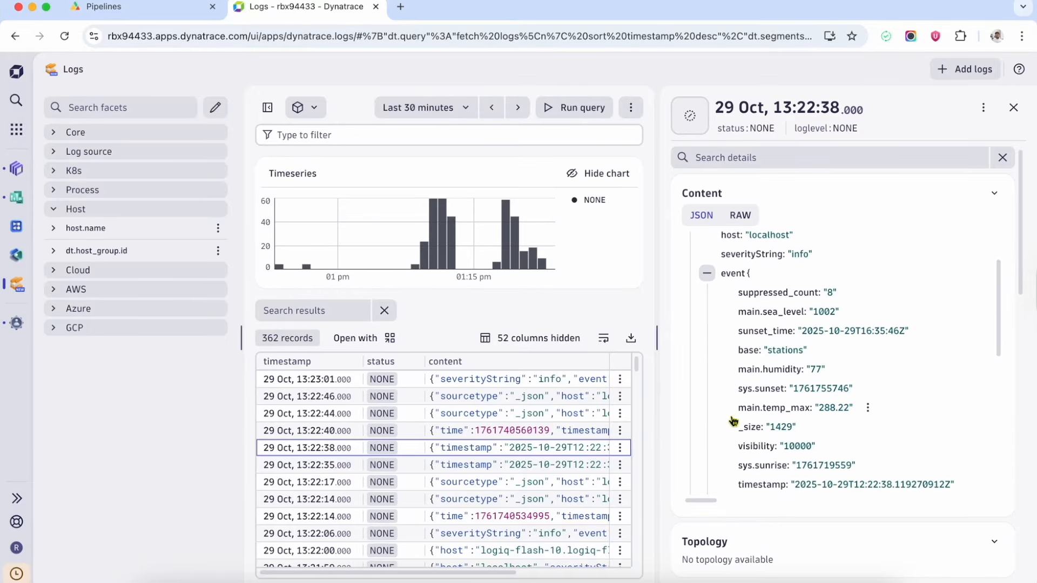
scroll(733, 421, down, 3)
scroll(734, 423, up, 4)
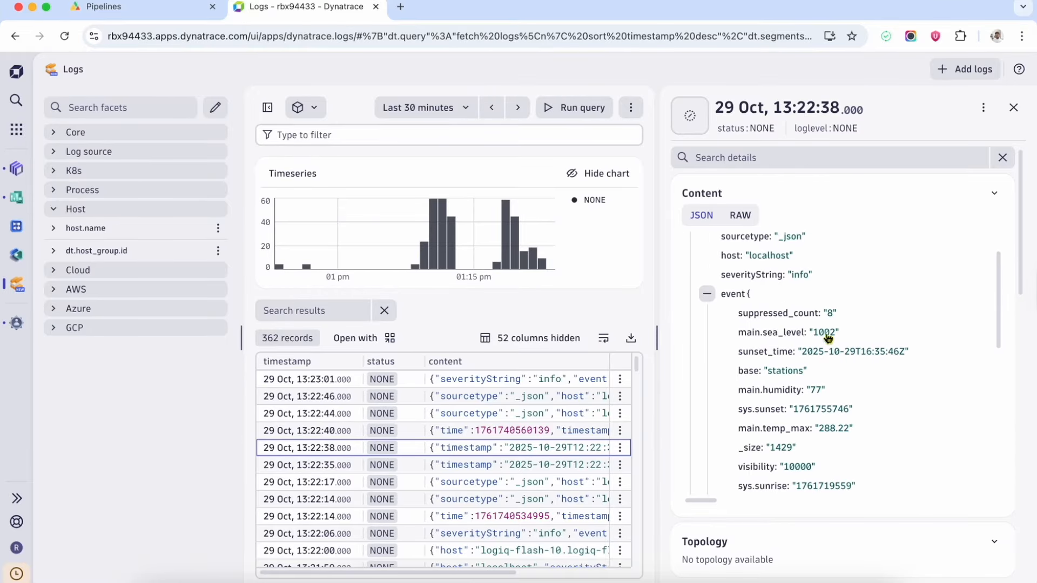
click(850, 314)
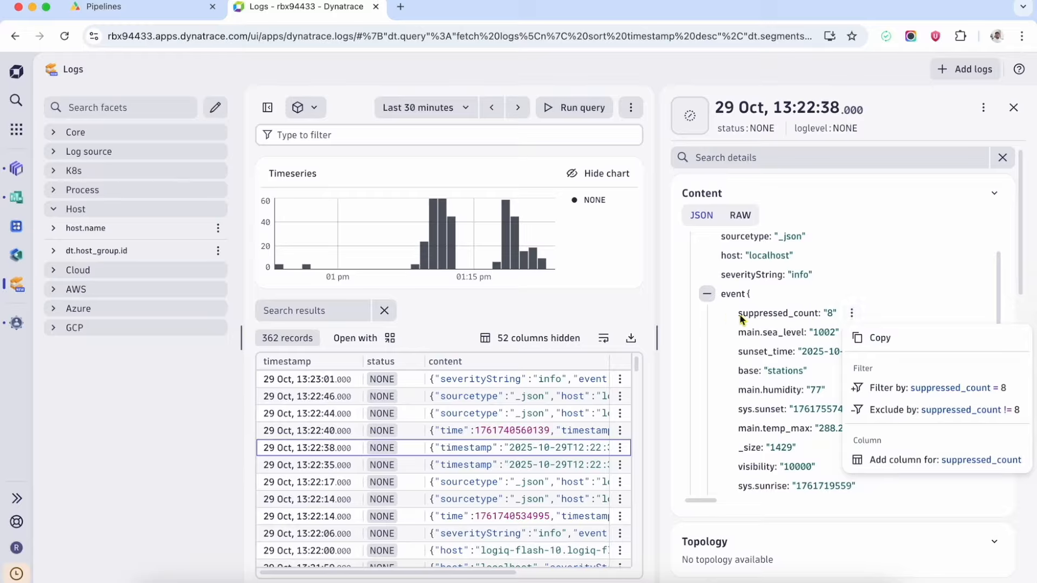
drag(740, 319, 838, 314)
scroll(779, 390, down, 4)
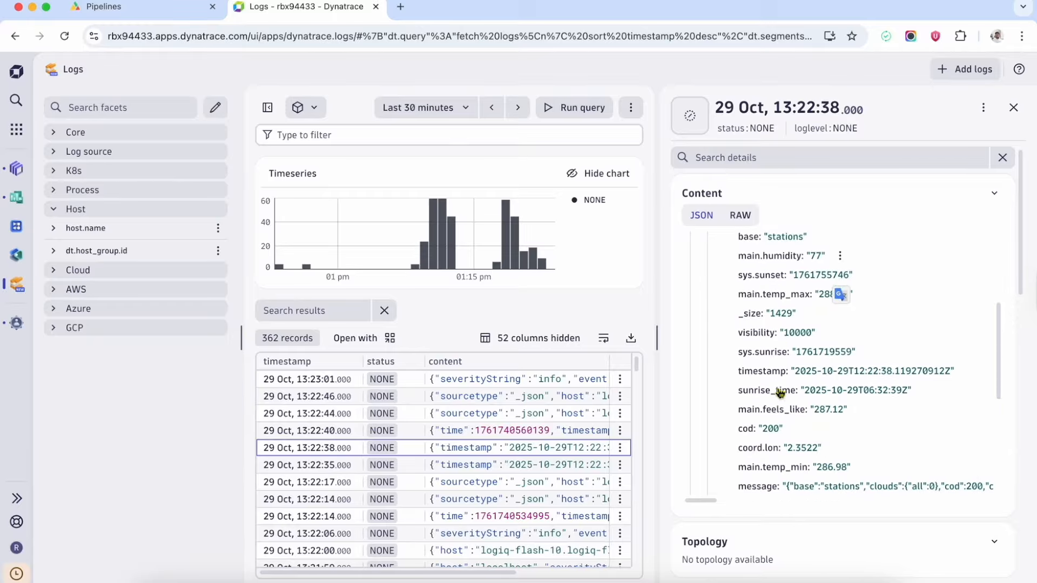
scroll(779, 390, down, 5)
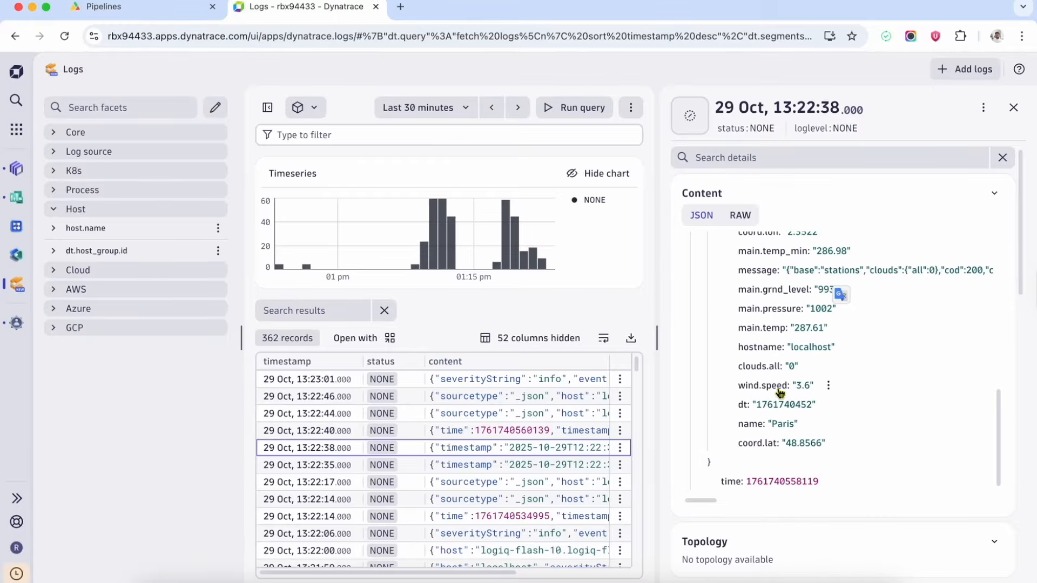
scroll(780, 390, down, 1)
scroll(820, 403, up, 10)
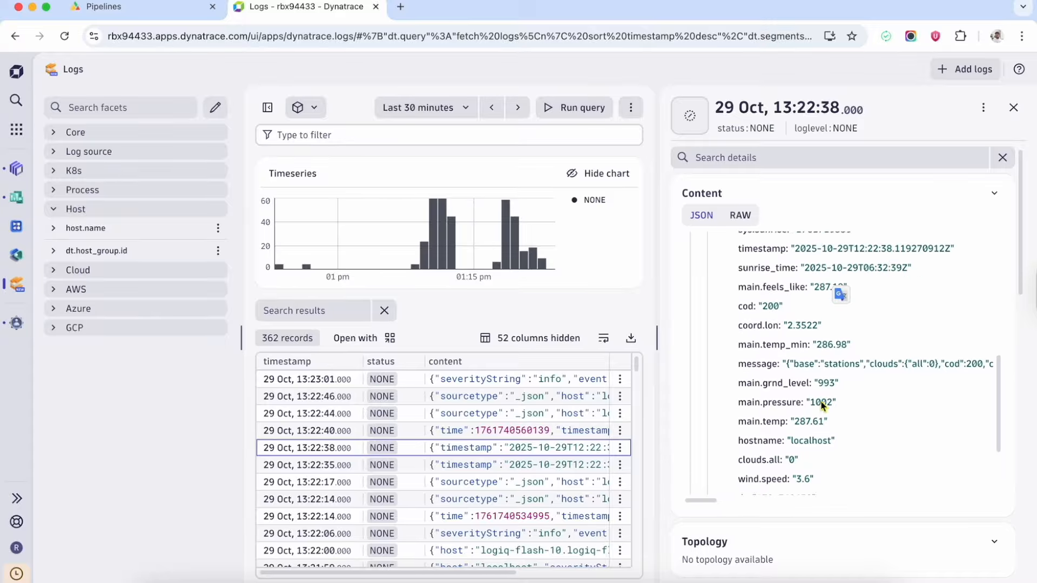
click(709, 339)
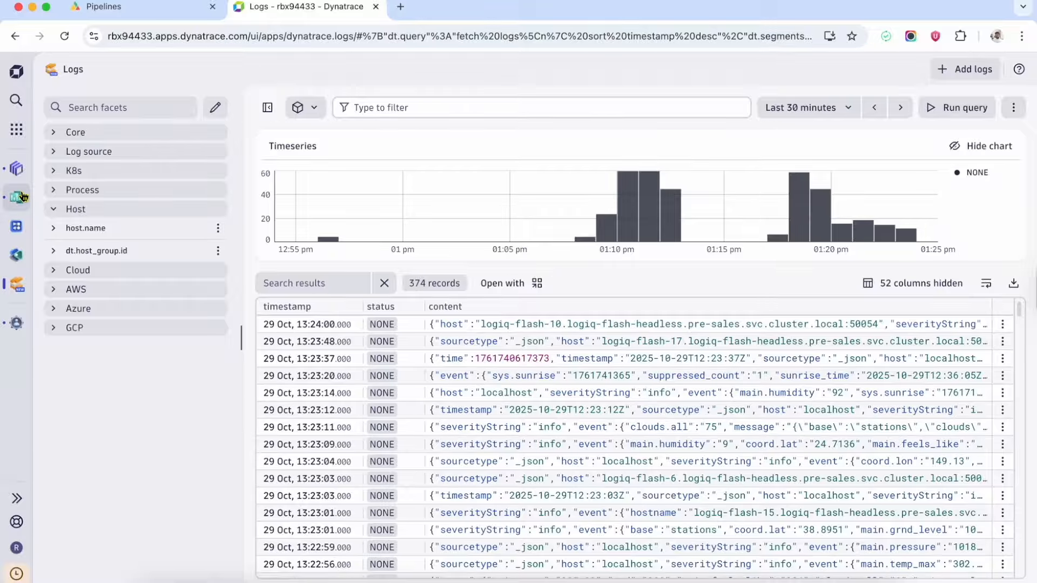
Open the Logs over time dashboard and select the 01:03–01:23 pm span on its log_count chart.
click(16, 197)
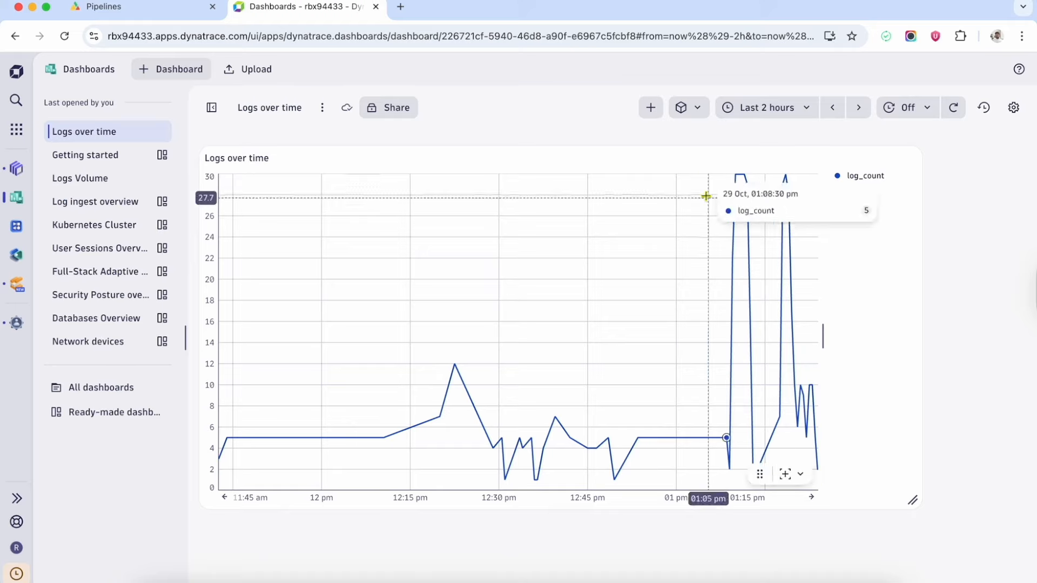
drag(697, 177, 853, 378)
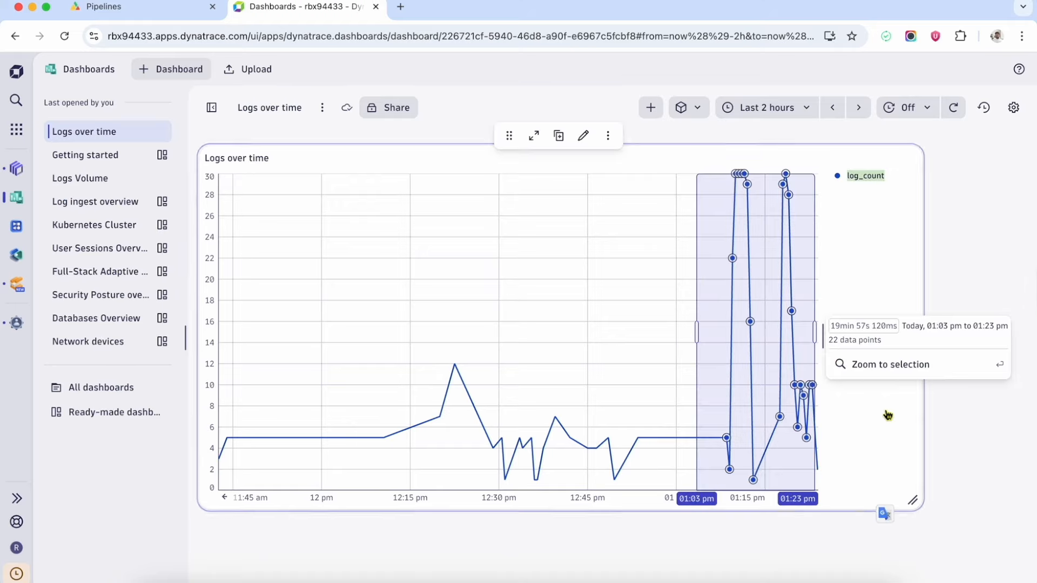